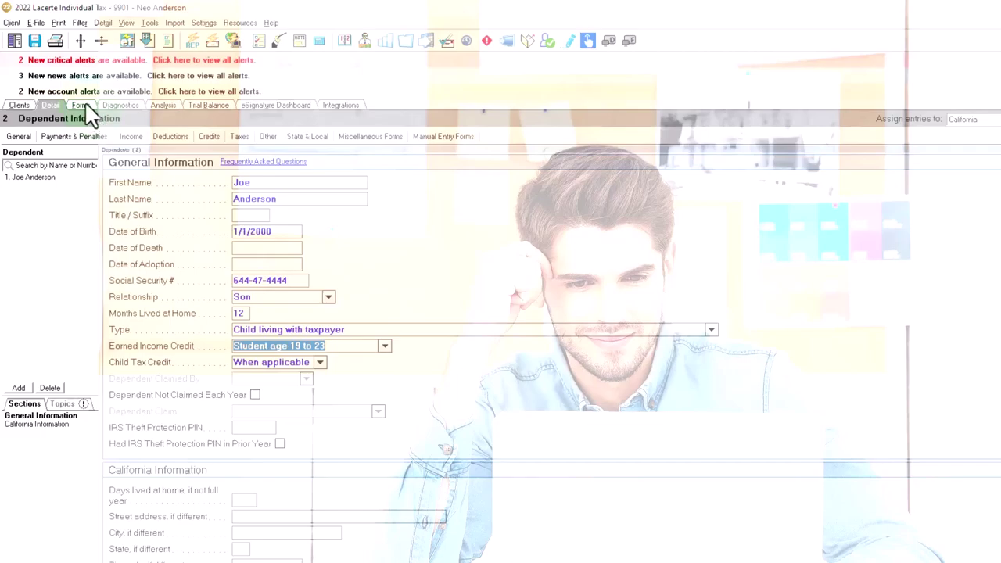
- Review page 1 of Form 1040 from the dependents down to taxable income, and open page 2
{"action": "left_click", "coordinate": [83, 105]}
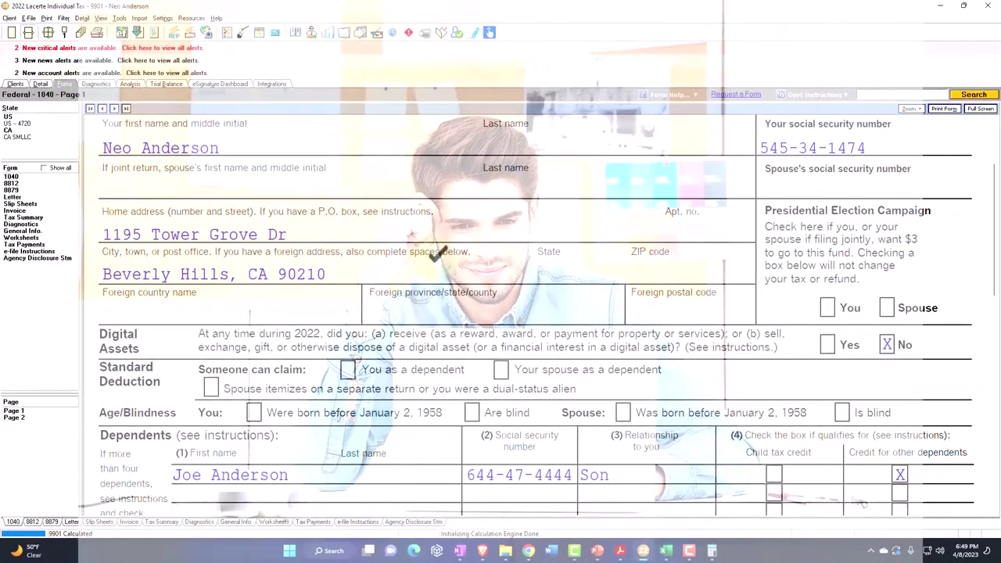
{"action": "scroll", "coordinate": [402, 287], "scroll_direction": "up", "scroll_amount": 3}
{"action": "scroll", "coordinate": [632, 213], "scroll_direction": "down", "scroll_amount": 7}
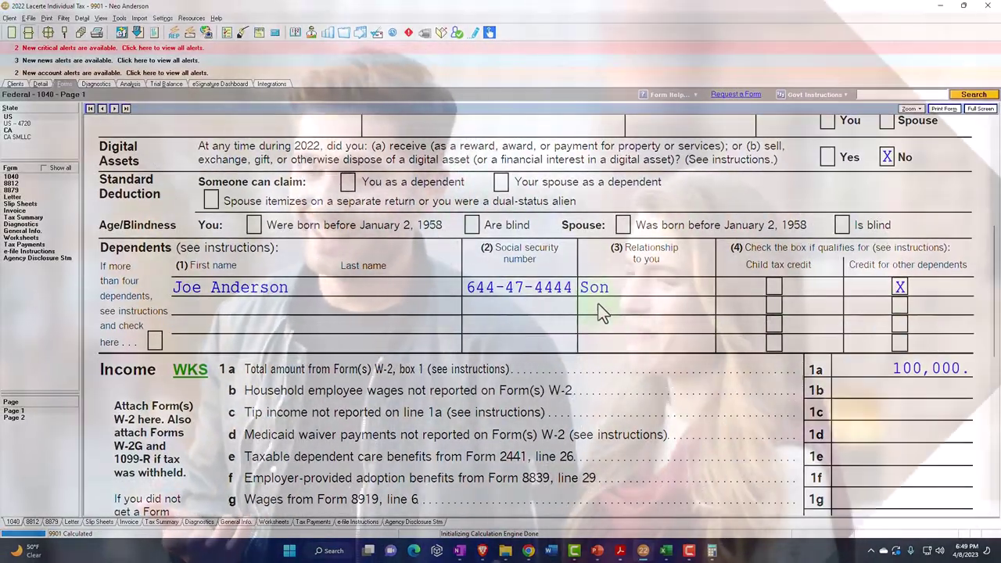
{"action": "scroll", "coordinate": [602, 310], "scroll_direction": "down", "scroll_amount": 5}
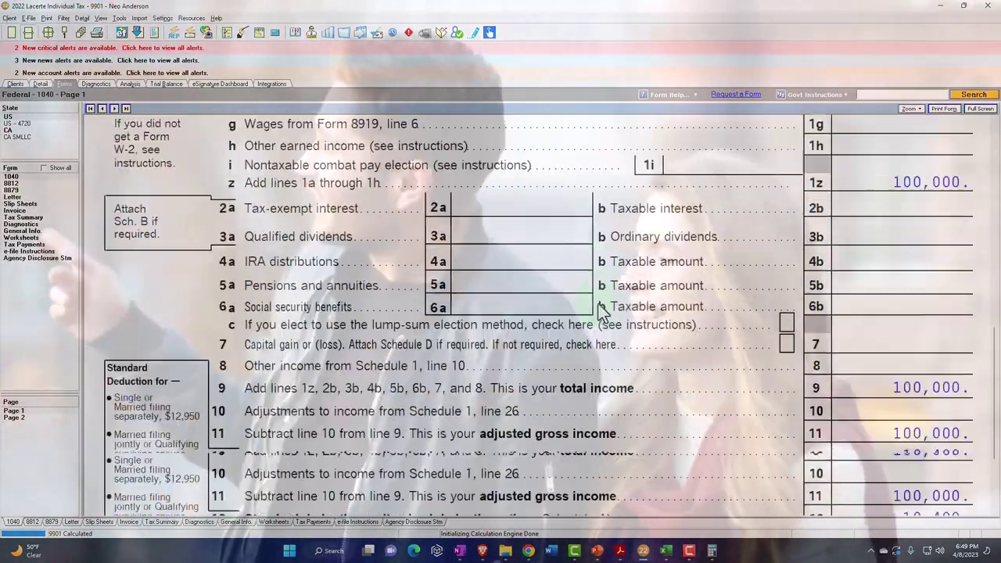
{"action": "scroll", "coordinate": [603, 311], "scroll_direction": "down", "scroll_amount": 1}
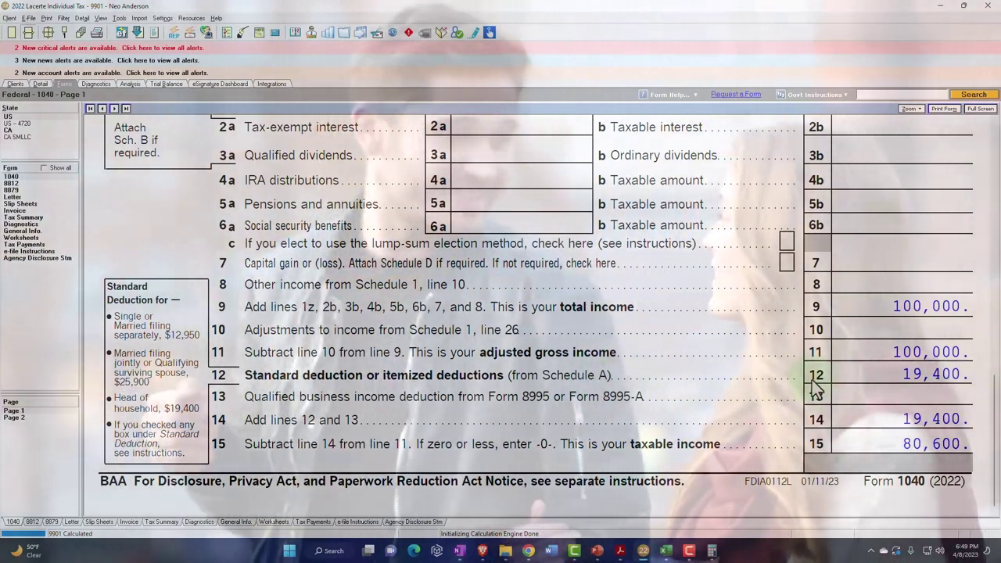
{"action": "left_click", "coordinate": [14, 418]}
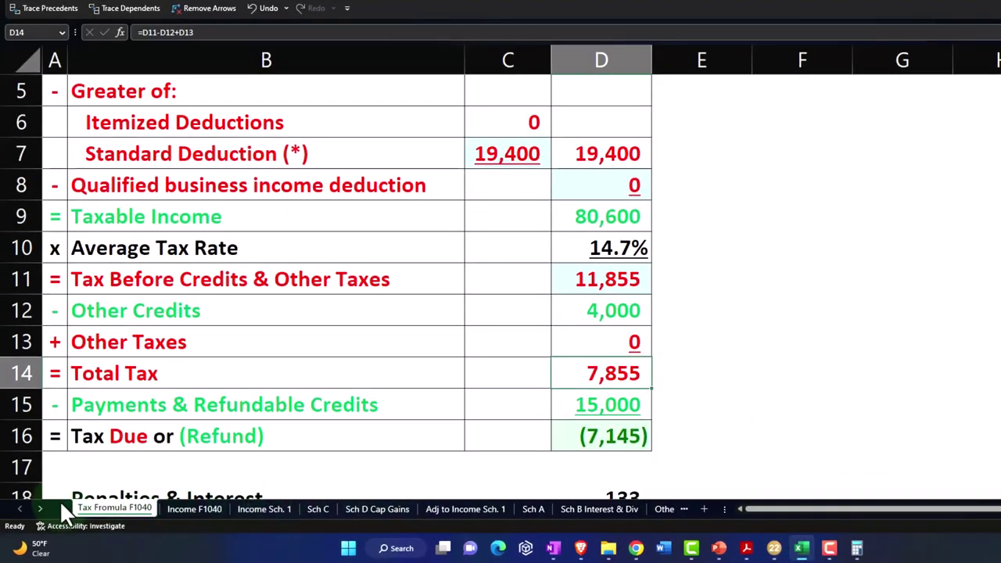
- In the Excel tax worksheet, clear both dependents' amounts in B12:B13 of the Other Credits sheet
{"action": "left_click", "coordinate": [40, 509]}
{"action": "left_click", "coordinate": [40, 510]}
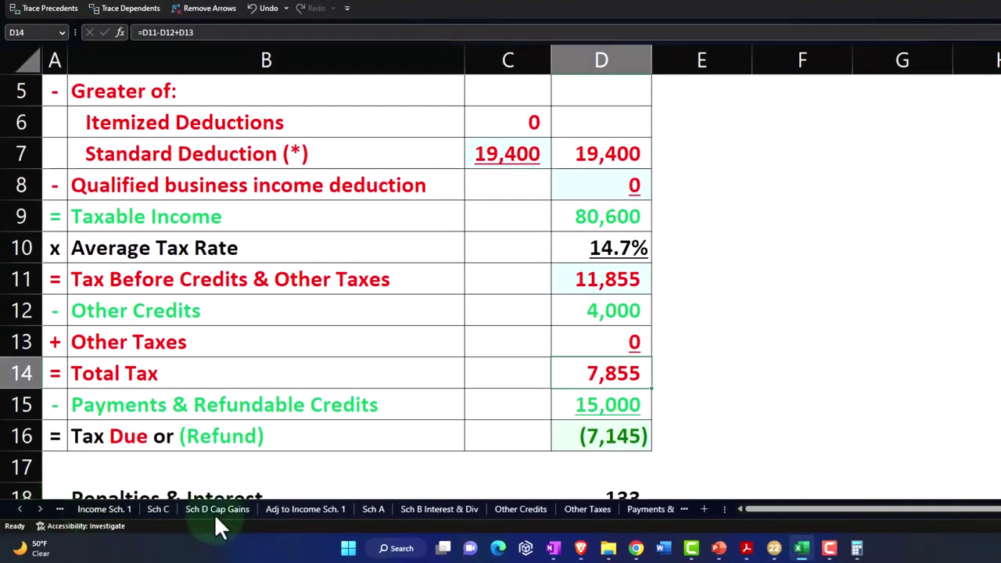
{"action": "left_click", "coordinate": [521, 510]}
{"action": "scroll", "coordinate": [470, 338], "scroll_direction": "up", "scroll_amount": 1}
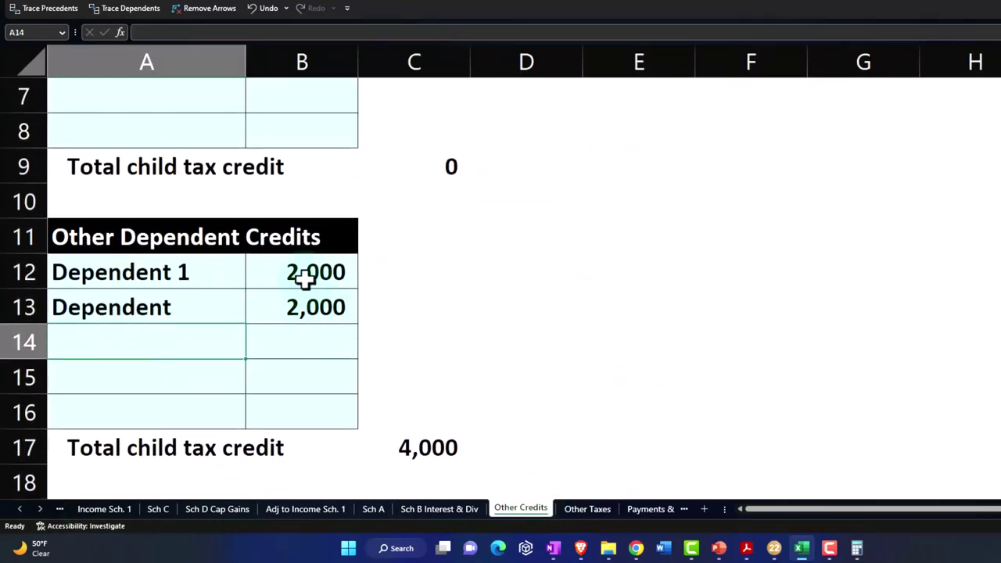
{"action": "left_click_drag", "start_coordinate": [302, 277], "coordinate": [304, 312]}
{"action": "key", "text": "Delete"}
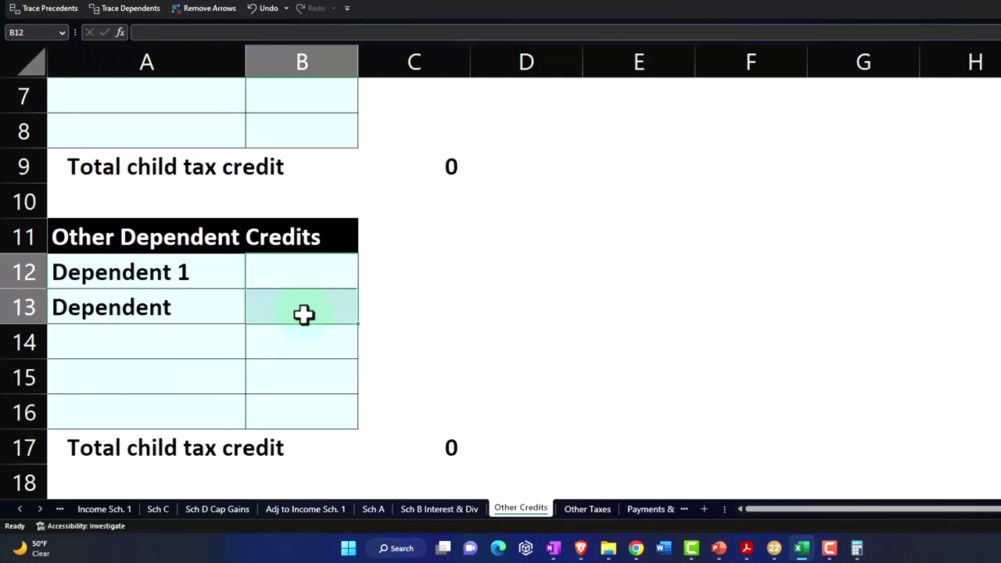
- Enter 500 as the Dependent 1 amount in cell B12 under Other Dependent Credits
{"action": "scroll", "coordinate": [304, 314], "scroll_direction": "up", "scroll_amount": 2}
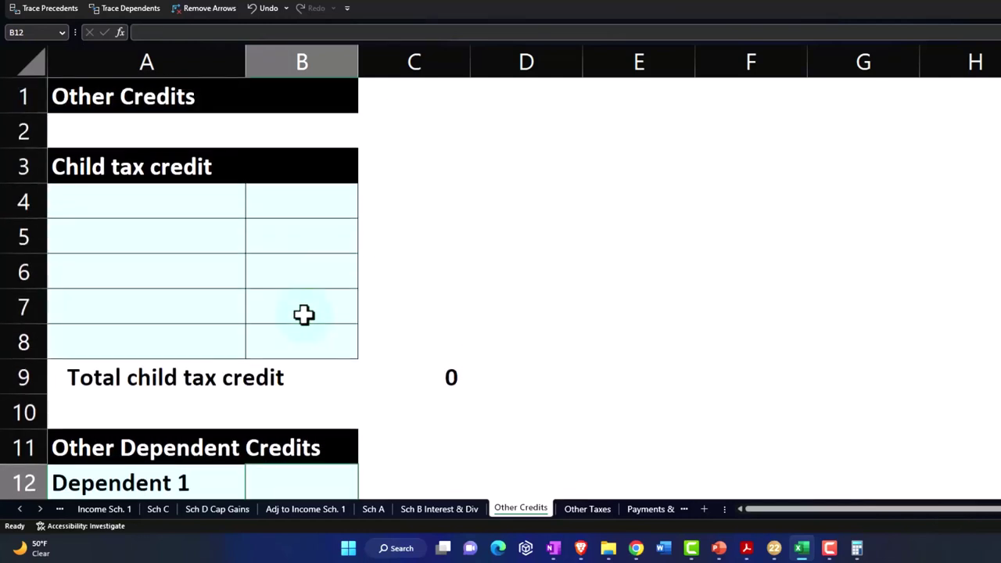
{"action": "scroll", "coordinate": [303, 314], "scroll_direction": "down", "scroll_amount": 2}
{"action": "left_click", "coordinate": [266, 279]}
{"action": "type", "text": "50"}
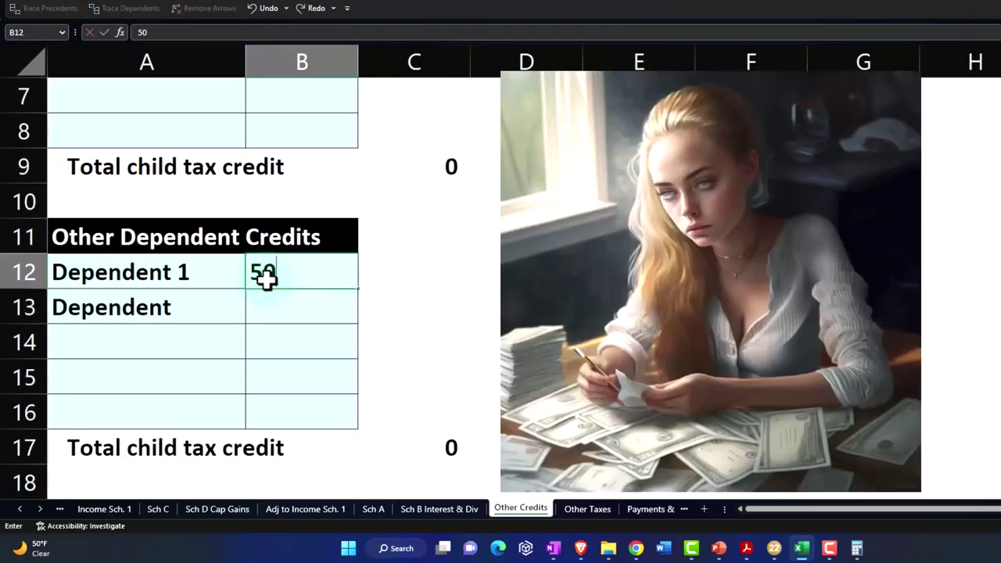
{"action": "type", "text": "0"}
{"action": "key", "text": "Return"}
- Change the label in A17 to "Total other dep tax credit"
{"action": "double_click", "coordinate": [179, 447]}
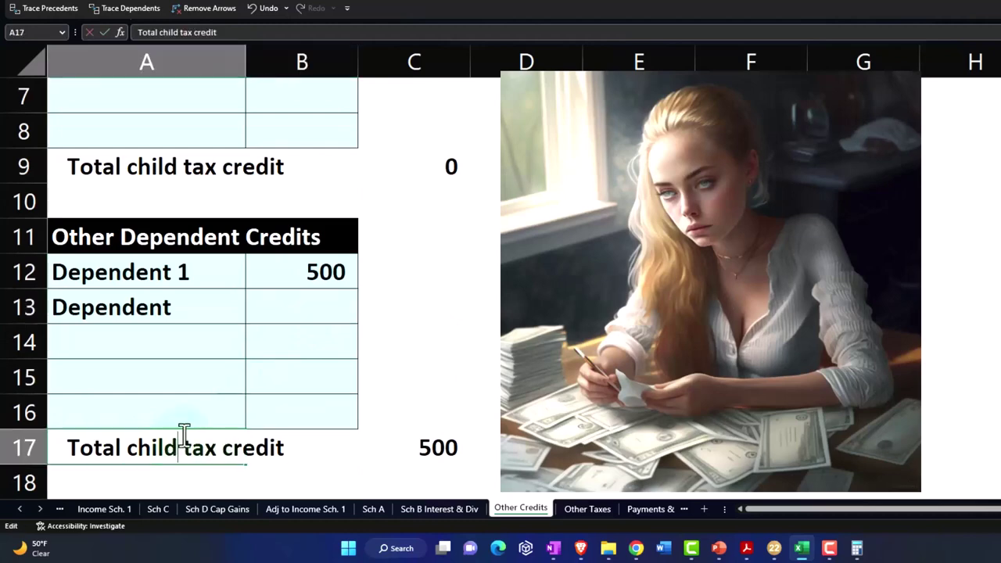
{"action": "key", "text": "BackSpace"}
{"action": "key", "text": "BackSpace"}
{"action": "key", "text": "BackSpace"}
{"action": "key", "text": "BackSpace"}
{"action": "key", "text": "BackSpace"}
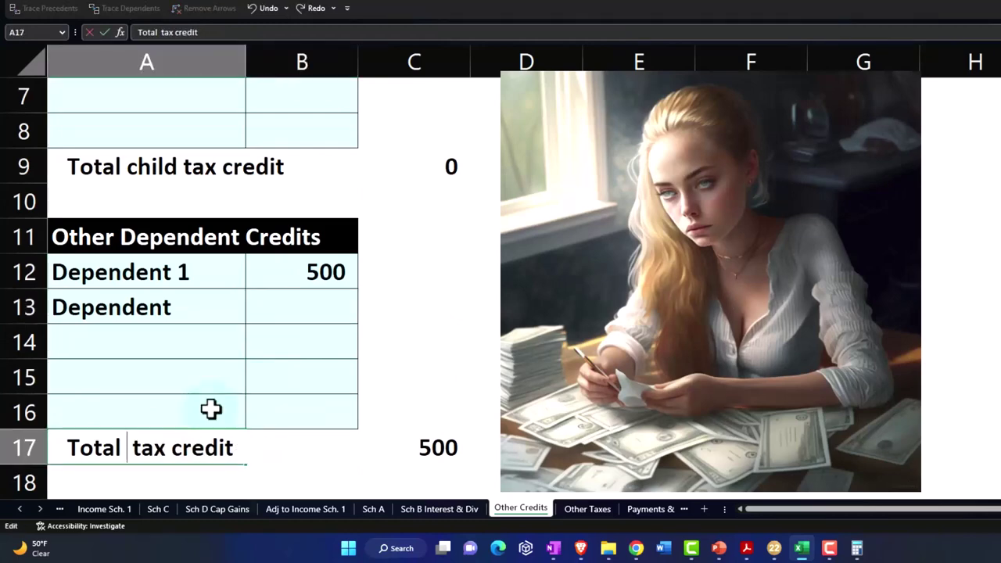
{"action": "type", "text": "other dep"}
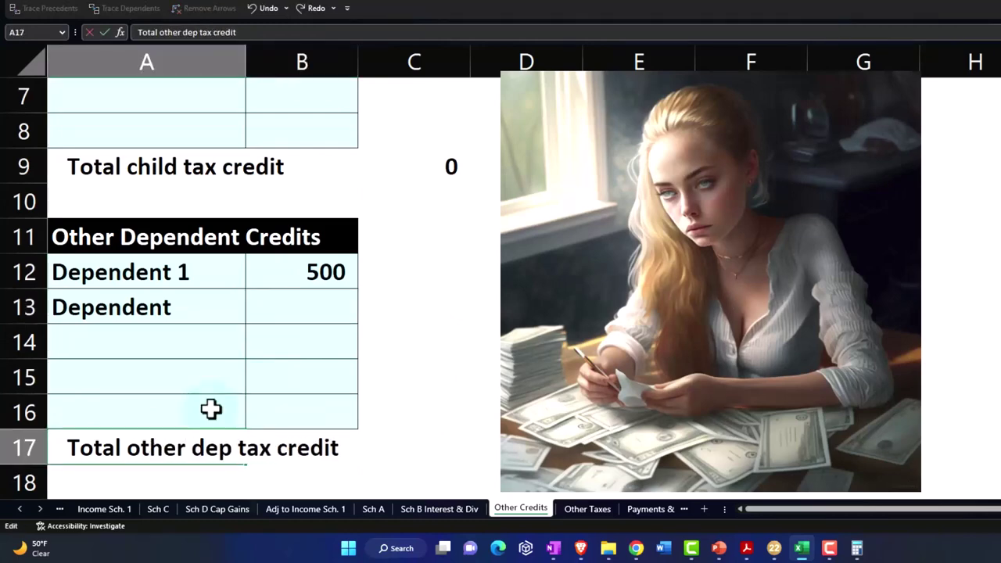
{"action": "key", "text": "Return"}
- Go back to the Tax Fromula F1040 sheet and check the Other Credits amount in D12
{"action": "left_click", "coordinate": [21, 509]}
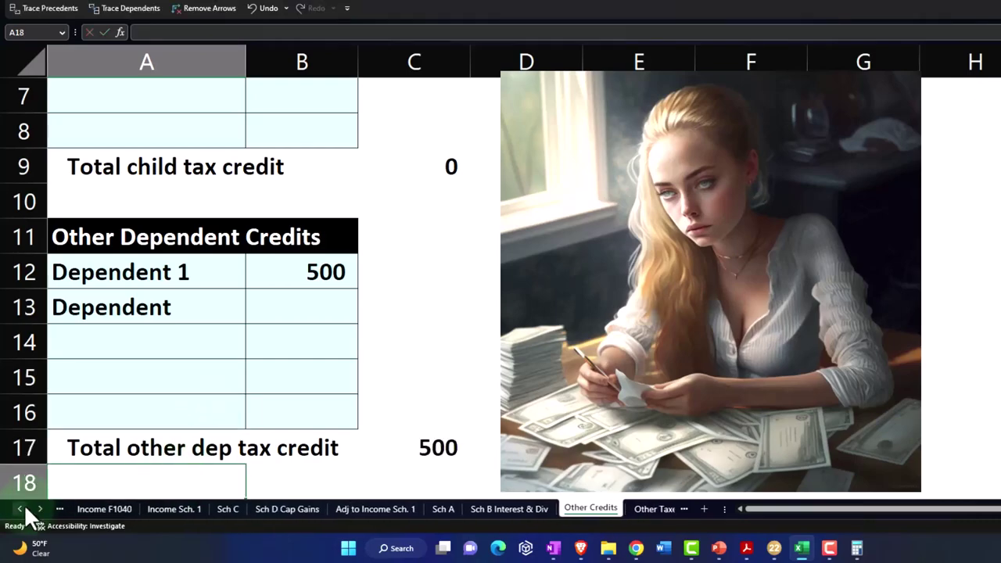
{"action": "left_click", "coordinate": [21, 509]}
{"action": "left_click", "coordinate": [101, 508]}
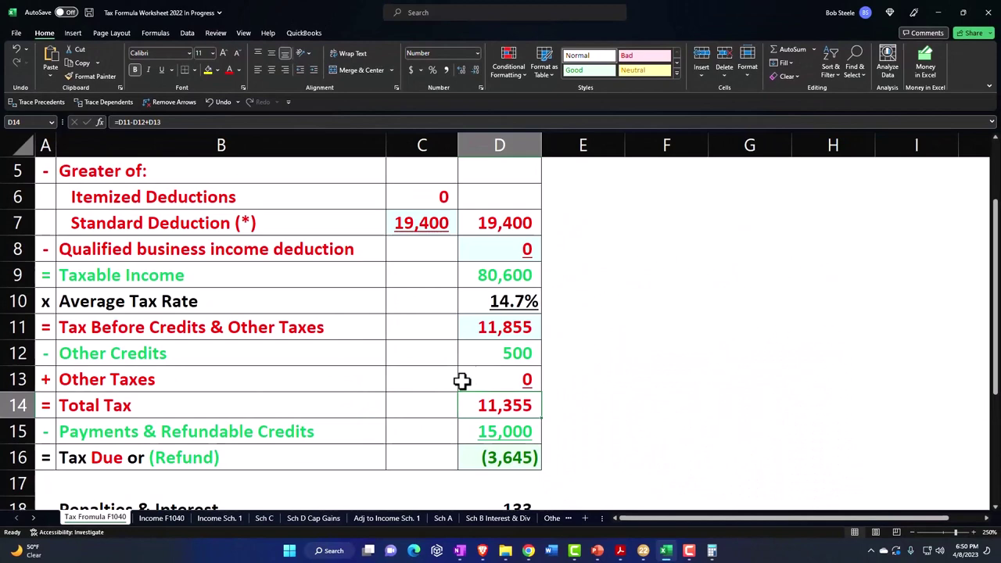
{"action": "left_click", "coordinate": [575, 327]}
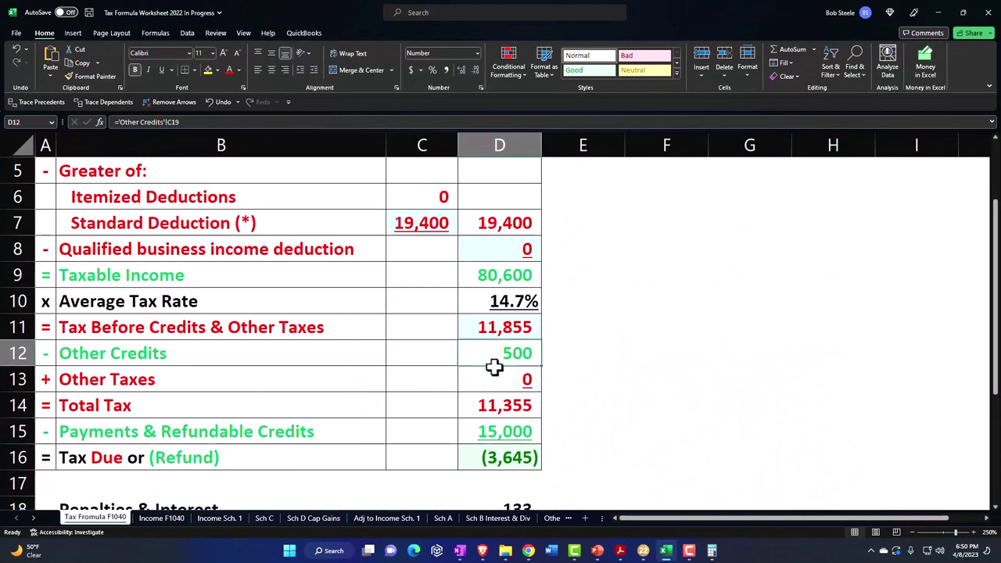
- Compare the Excel tax formula with page 2 of Form 1040 in Lacerte, and check the dependent's credit box on page 1
{"action": "left_click", "coordinate": [668, 552]}
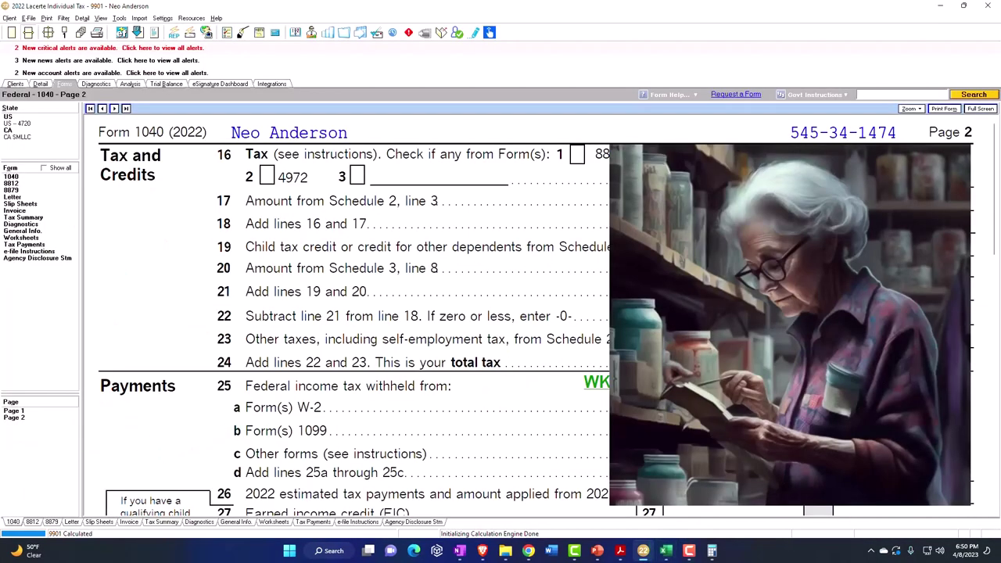
{"action": "left_click", "coordinate": [667, 552]}
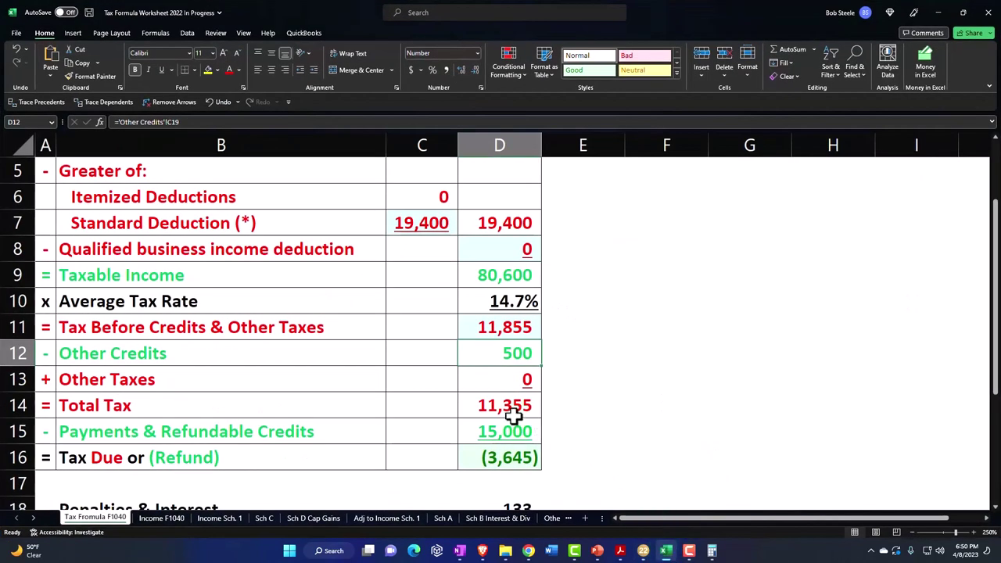
{"action": "left_click", "coordinate": [667, 552]}
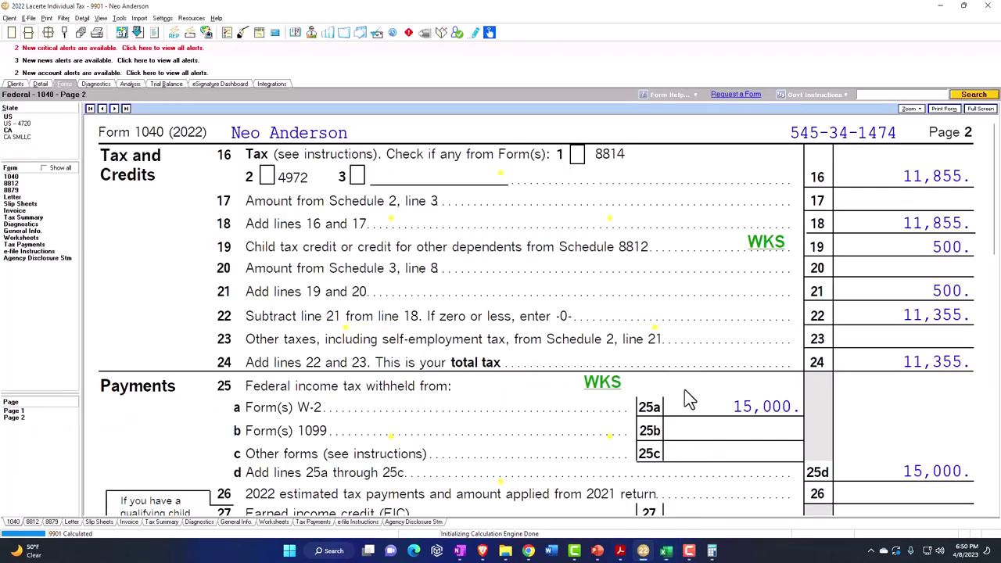
{"action": "scroll", "coordinate": [686, 399], "scroll_direction": "down", "scroll_amount": 5}
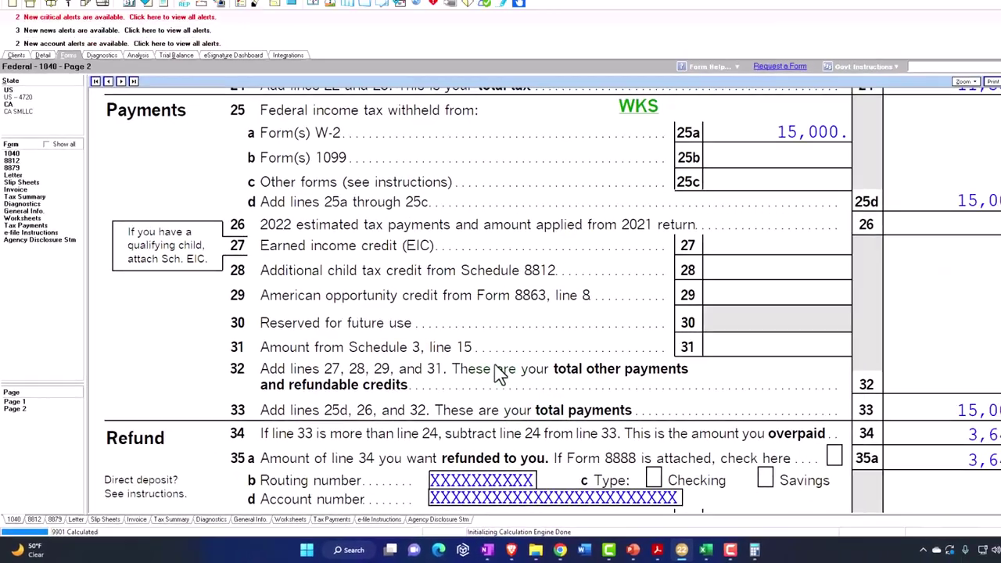
{"action": "scroll", "coordinate": [595, 407], "scroll_direction": "up", "scroll_amount": 10}
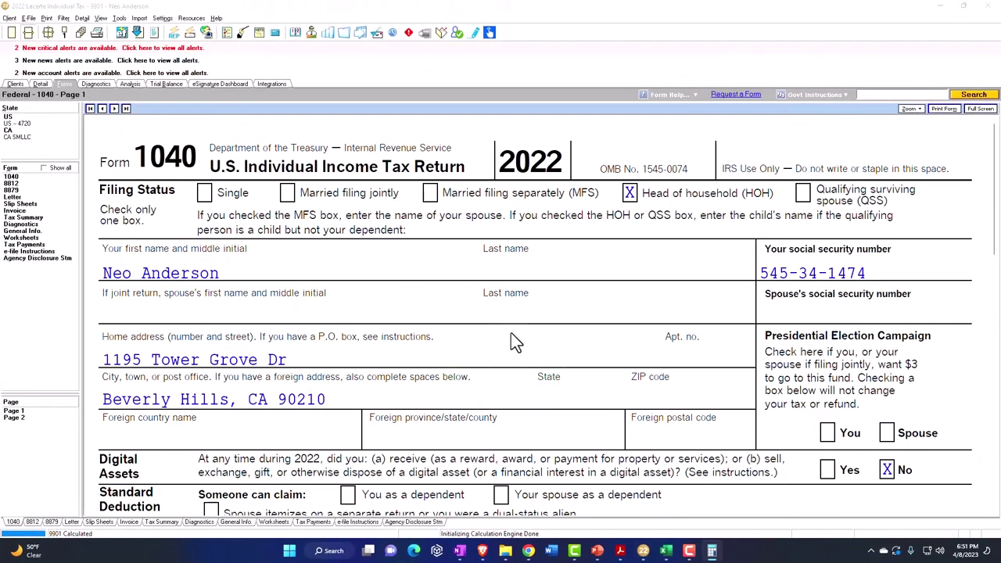
{"action": "scroll", "coordinate": [506, 327], "scroll_direction": "down", "scroll_amount": 5}
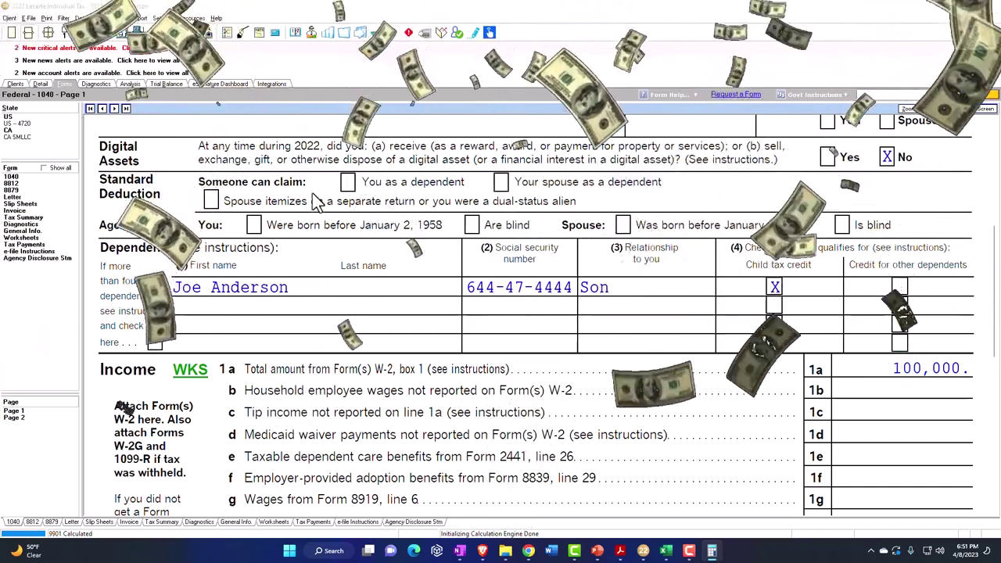
- Open the W-2 wage details in the income input and set the wages to 220,000
{"action": "left_click", "coordinate": [43, 85]}
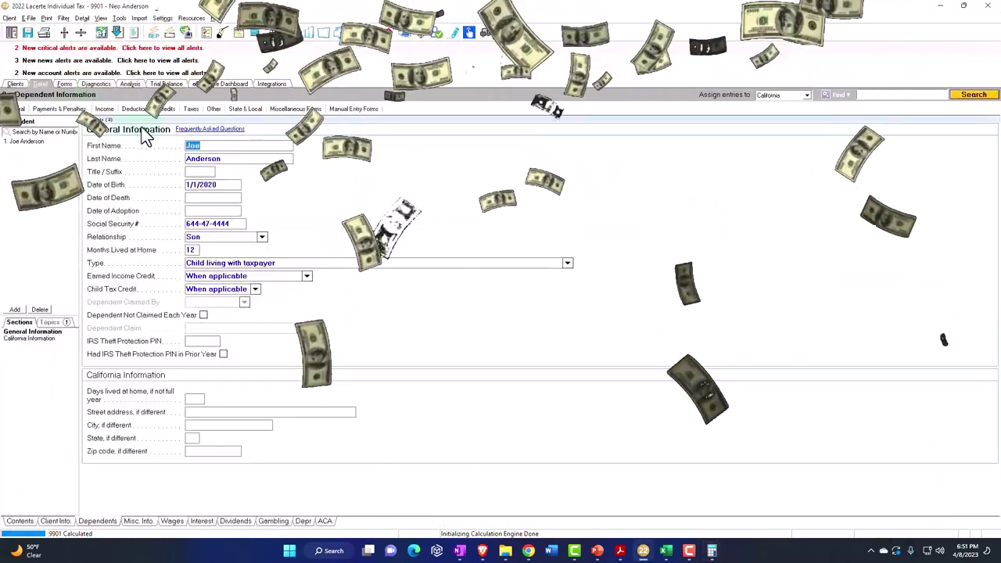
{"action": "left_click", "coordinate": [104, 109]}
{"action": "left_click", "coordinate": [133, 121]}
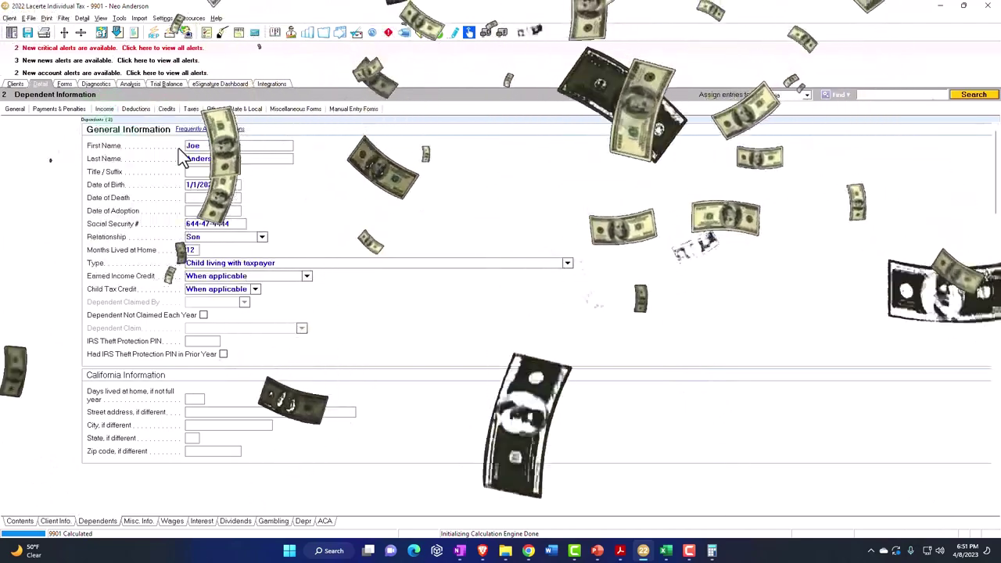
{"action": "left_click", "coordinate": [510, 175]}
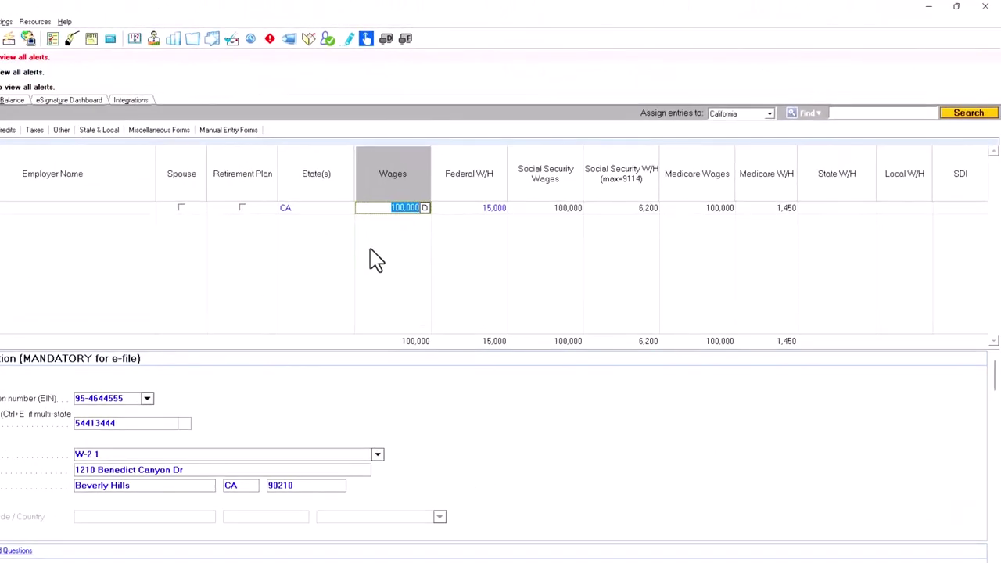
{"action": "type", "text": "220,000"}
{"action": "key", "text": "Tab"}
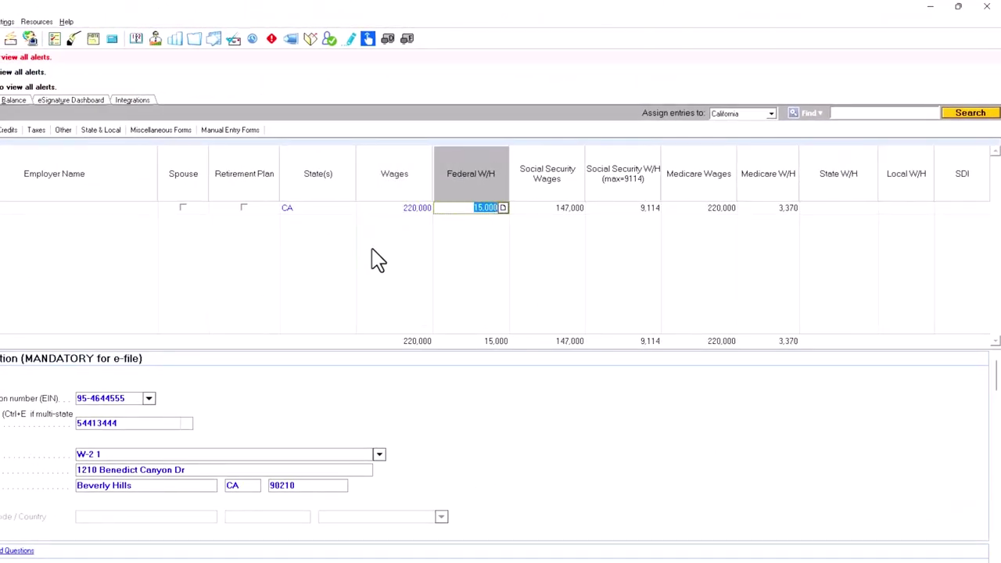
- Review the child tax credit on page 2 of Form 1040 and its Schedule 8812 Credit Limit Worksheet A, closing the worksheet when done
{"action": "left_click", "coordinate": [75, 100]}
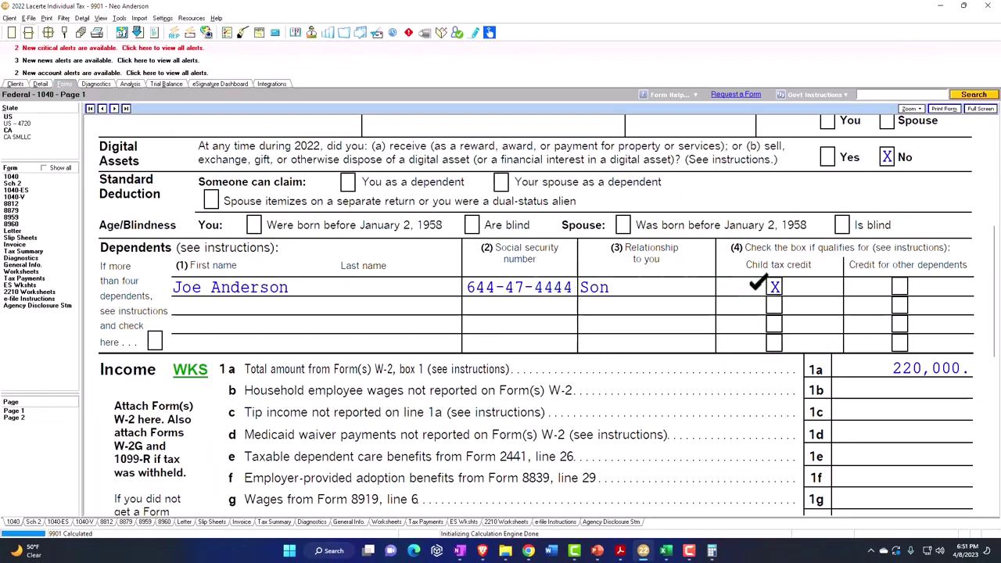
{"action": "left_click", "coordinate": [35, 417]}
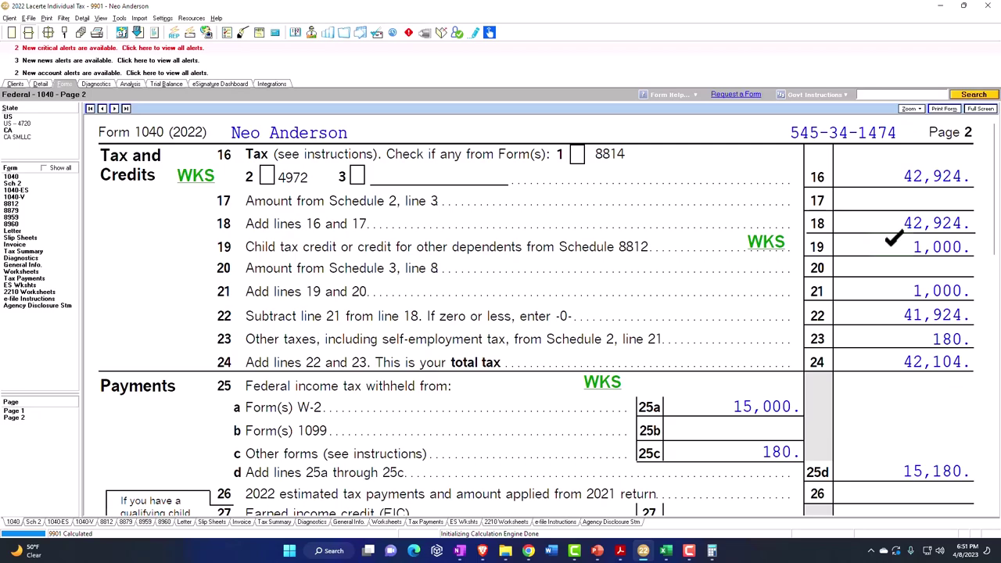
{"action": "left_click", "coordinate": [771, 244]}
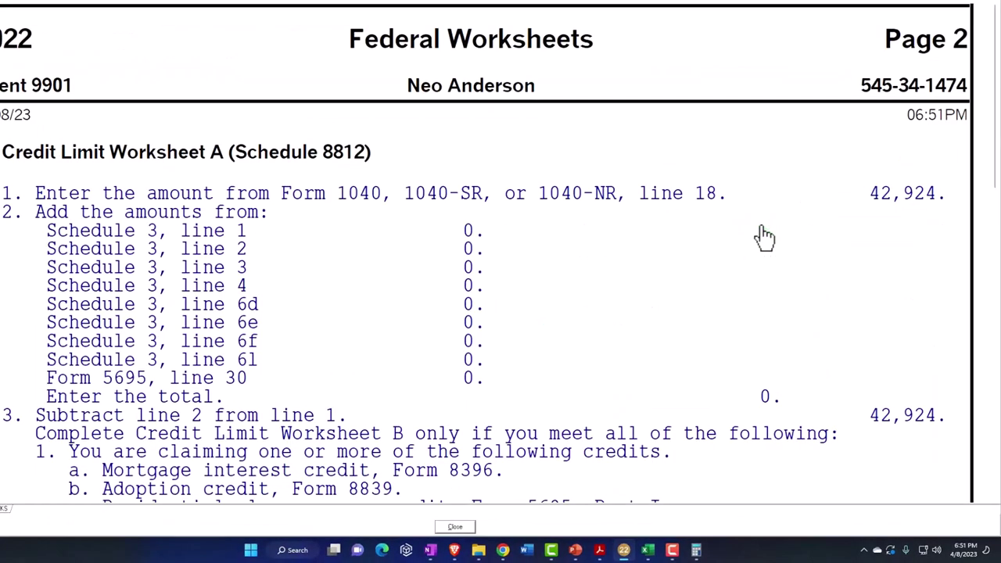
{"action": "scroll", "coordinate": [687, 298], "scroll_direction": "down", "scroll_amount": 6}
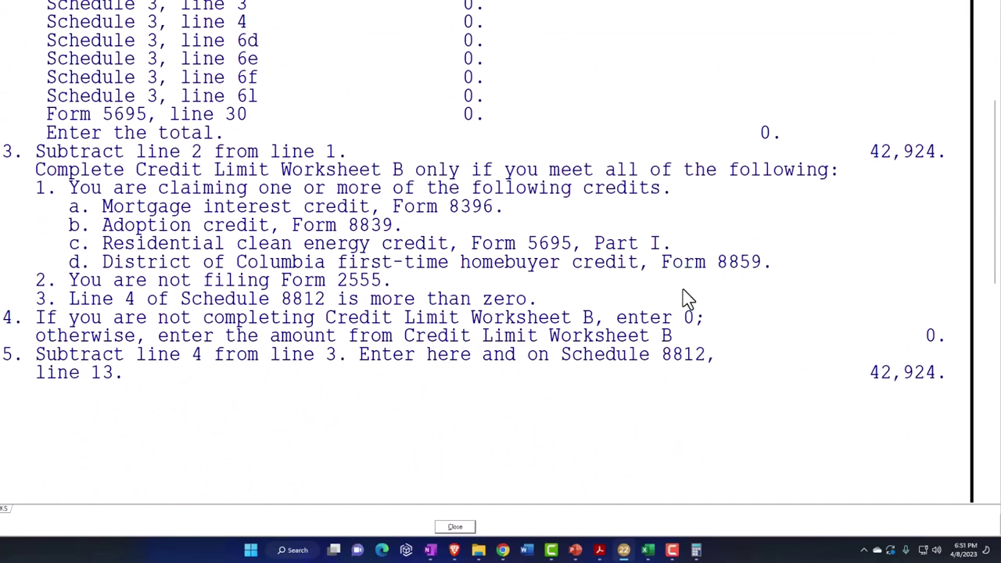
{"action": "scroll", "coordinate": [687, 298], "scroll_direction": "down", "scroll_amount": 7}
{"action": "scroll", "coordinate": [695, 299], "scroll_direction": "up", "scroll_amount": 10}
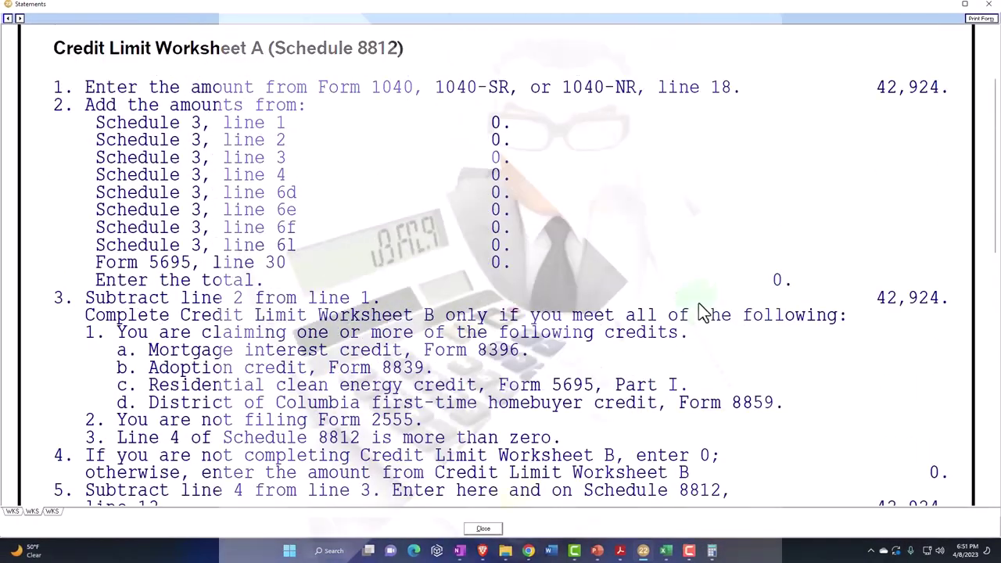
{"action": "scroll", "coordinate": [702, 311], "scroll_direction": "up", "scroll_amount": 1}
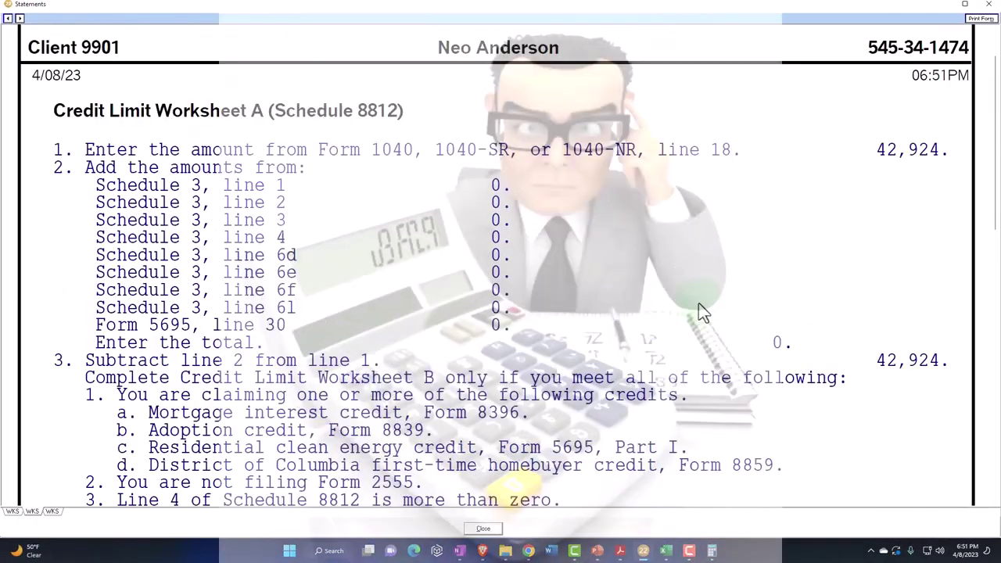
{"action": "left_click", "coordinate": [989, 4]}
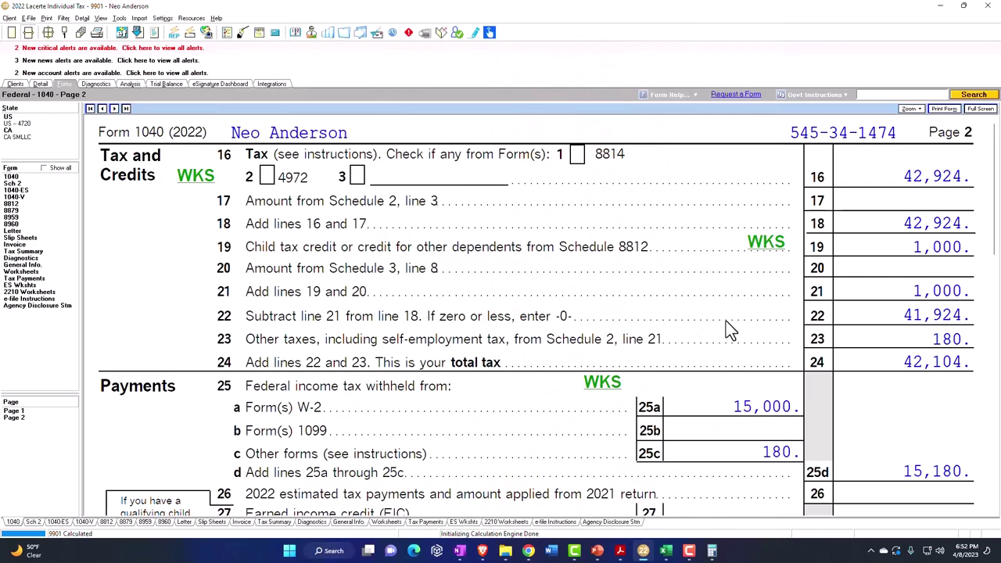
- Check the dependent's child tax credit box and the W-2 wages on page 1 of Form 1040
{"action": "key", "text": "Page_Up"}
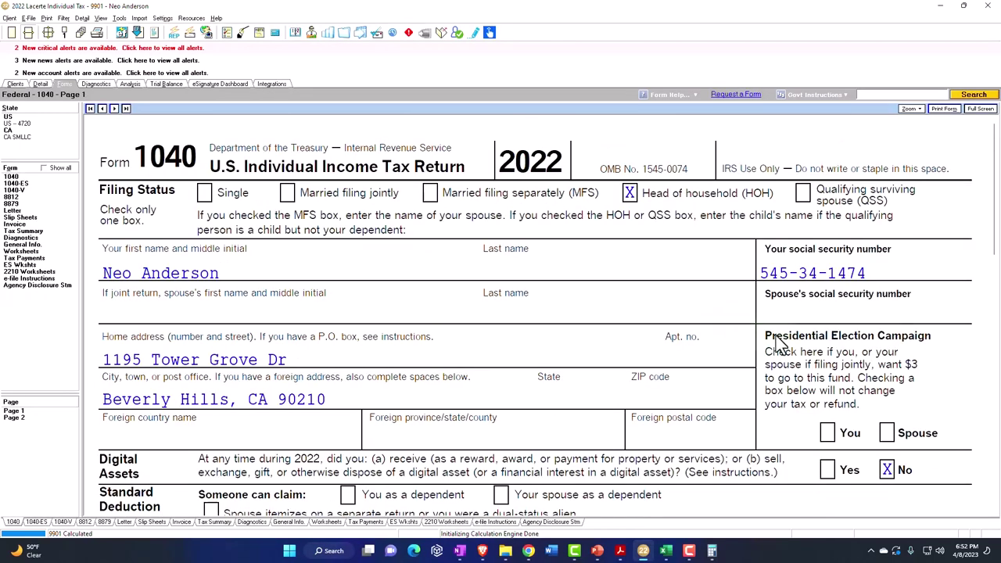
{"action": "scroll", "coordinate": [777, 338], "scroll_direction": "down", "scroll_amount": 3}
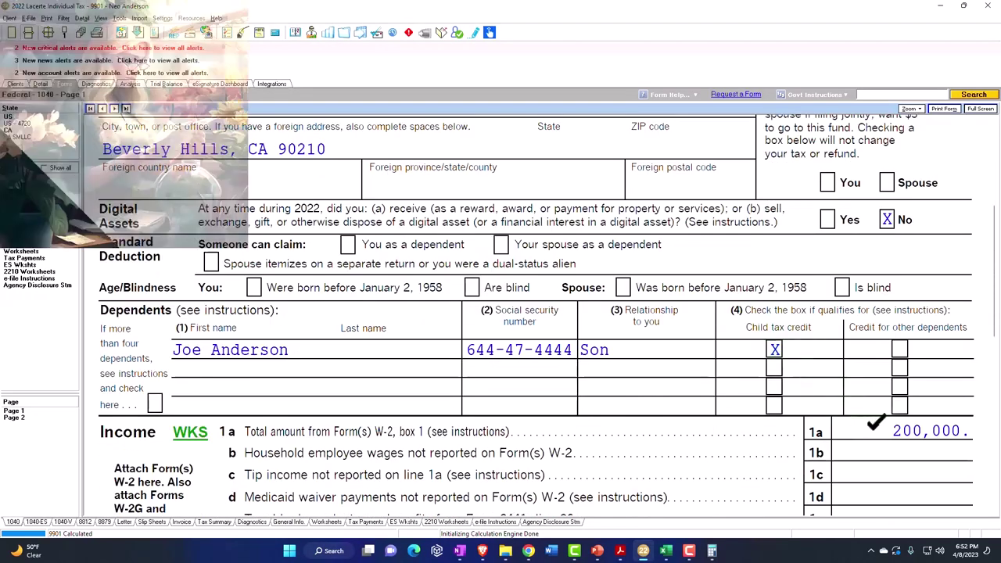
- Set the W-2 wages to 250,000 and view the child tax credit line on page 2 of Form 1040
{"action": "scroll", "coordinate": [875, 423], "scroll_direction": "down", "scroll_amount": 5}
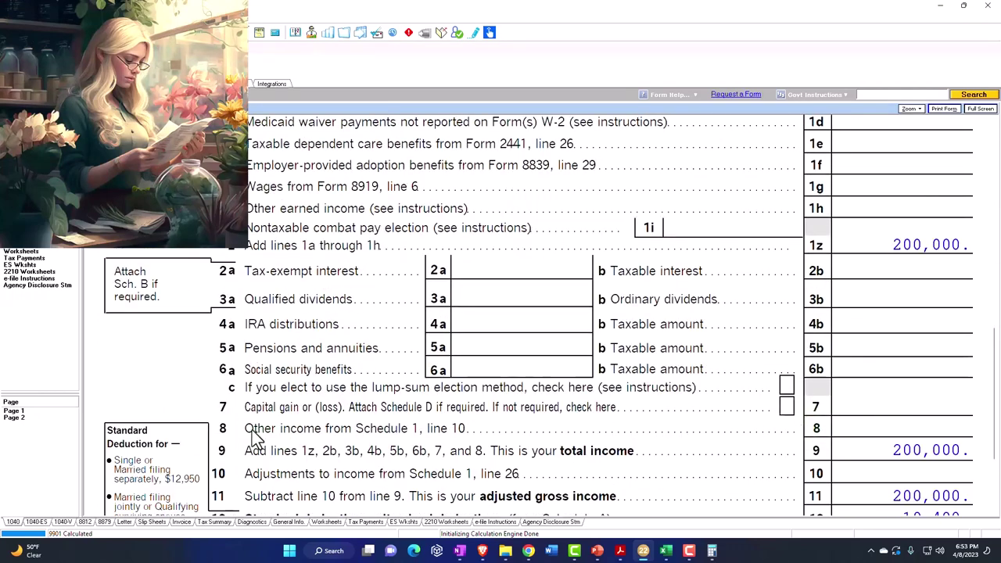
{"action": "left_click", "coordinate": [24, 417]}
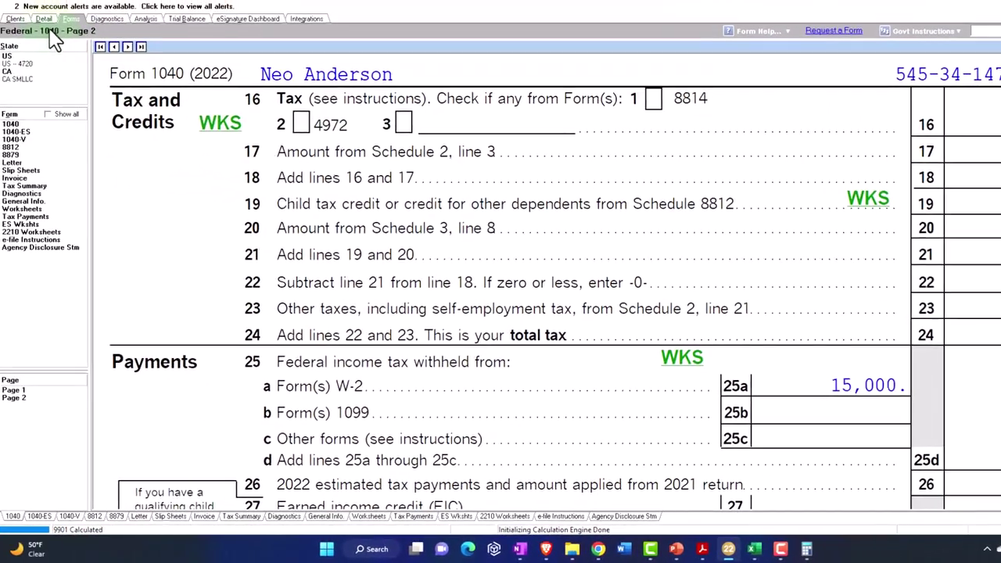
{"action": "double_click", "coordinate": [711, 370]}
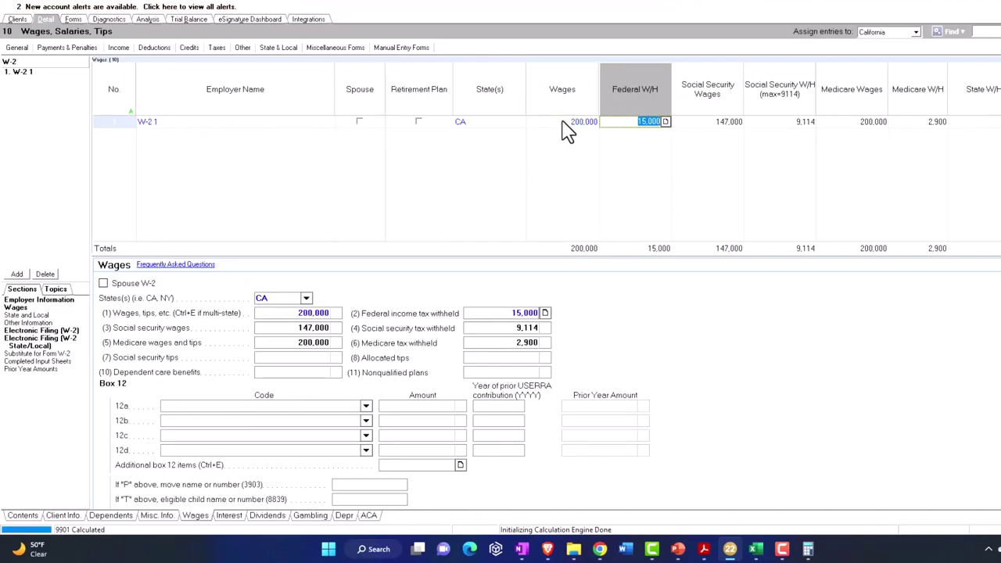
{"action": "left_click", "coordinate": [564, 123]}
{"action": "type", "text": "250,000"}
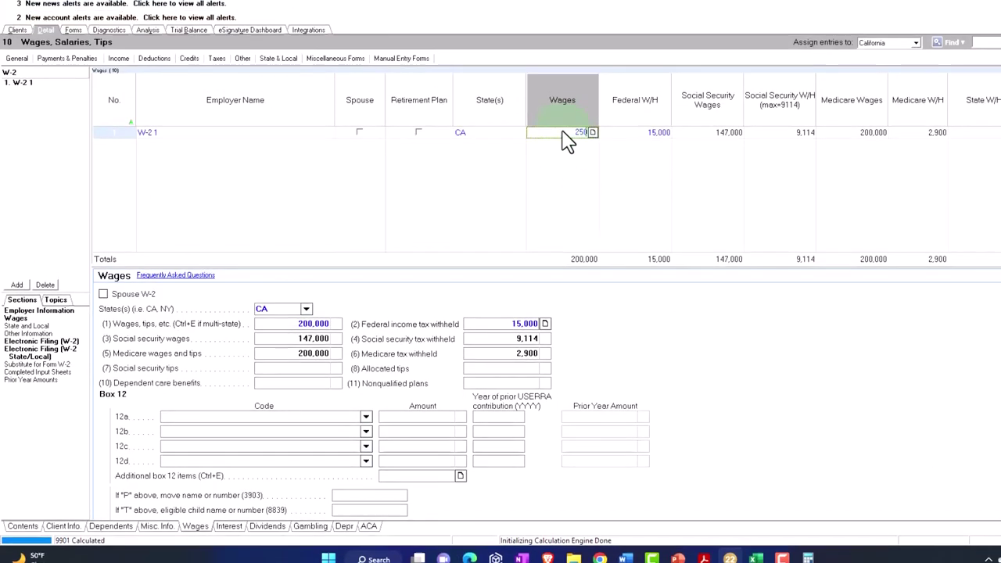
{"action": "key", "text": "Tab"}
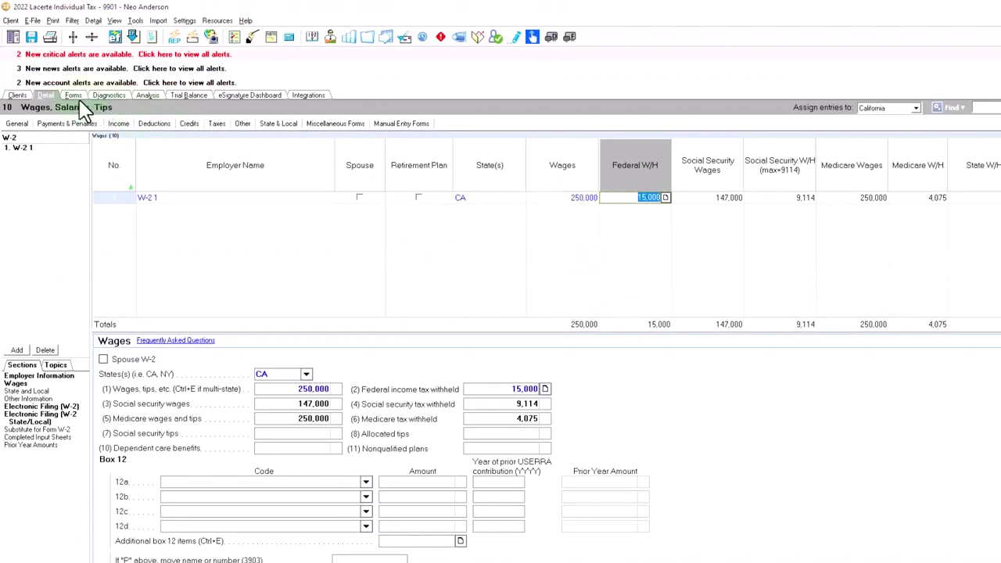
{"action": "left_click", "coordinate": [76, 97]}
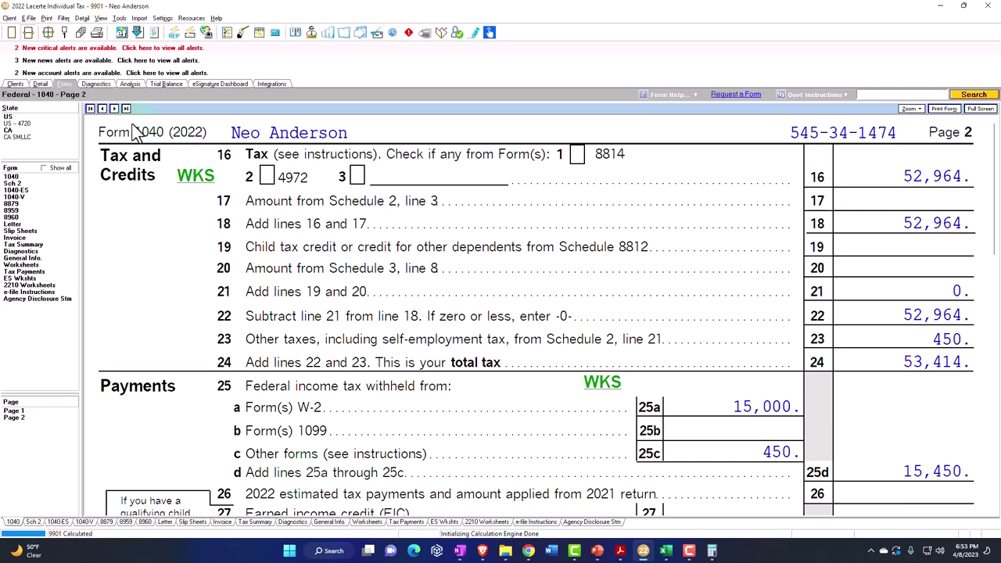
- Change the filing status in the client information to Married filing jointly
{"action": "left_click", "coordinate": [39, 84]}
{"action": "left_click", "coordinate": [48, 523]}
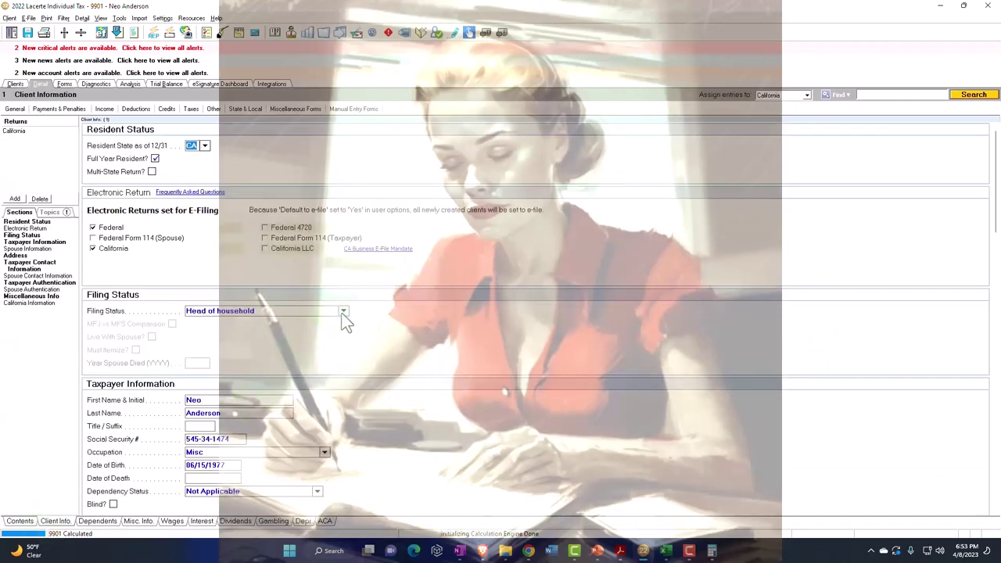
{"action": "left_click", "coordinate": [343, 311]}
{"action": "left_click", "coordinate": [331, 329]}
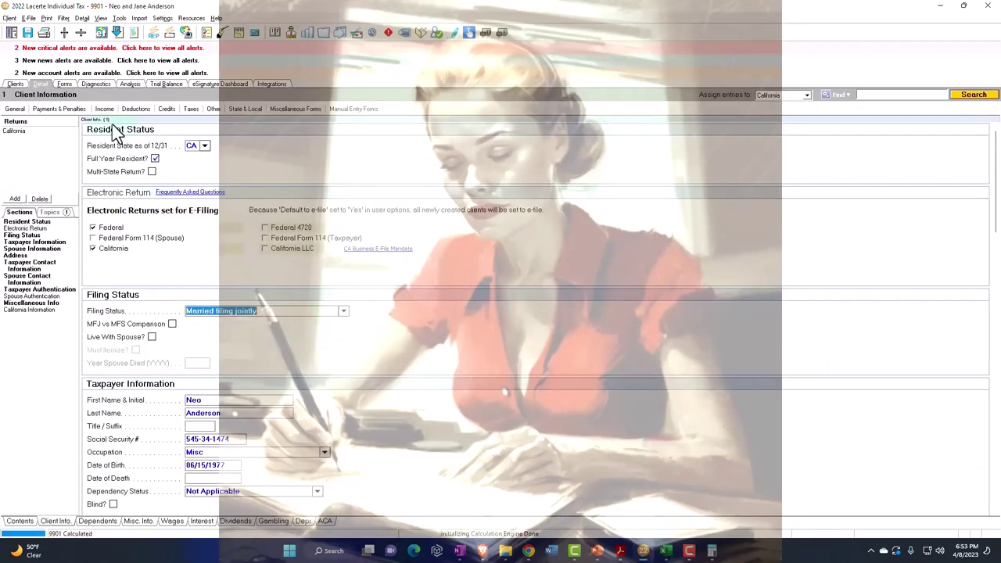
- Review the filing status, dependent's credit box and wages on page 1 of Form 1040, and the child tax credit on page 2
{"action": "left_click", "coordinate": [65, 83]}
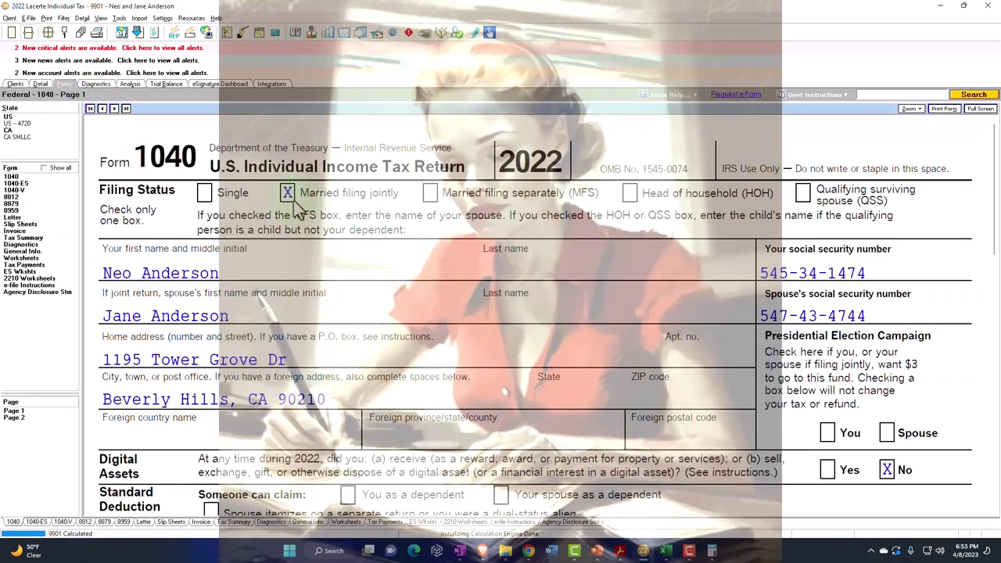
{"action": "scroll", "coordinate": [317, 212], "scroll_direction": "down", "scroll_amount": 5}
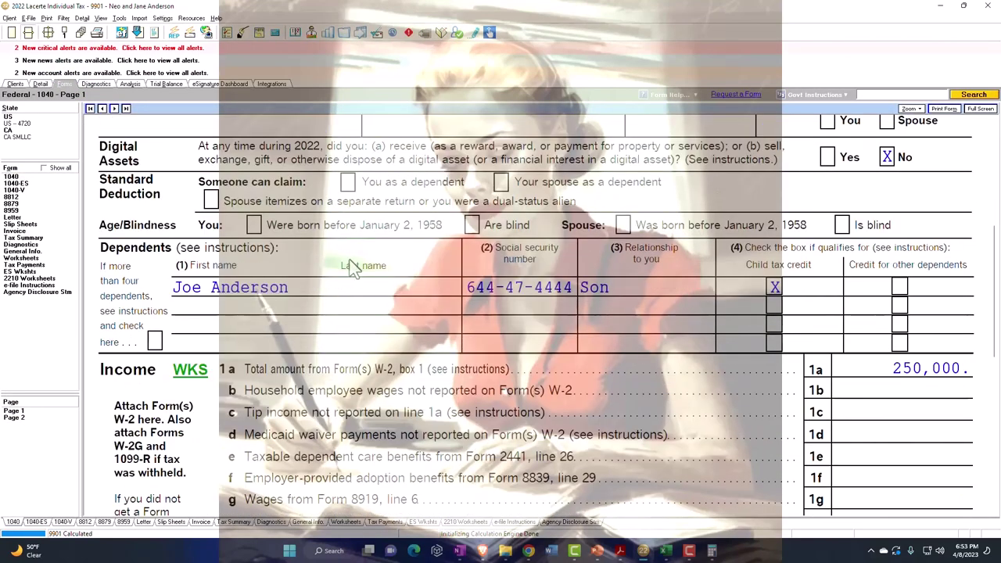
{"action": "scroll", "coordinate": [352, 266], "scroll_direction": "down", "scroll_amount": 5}
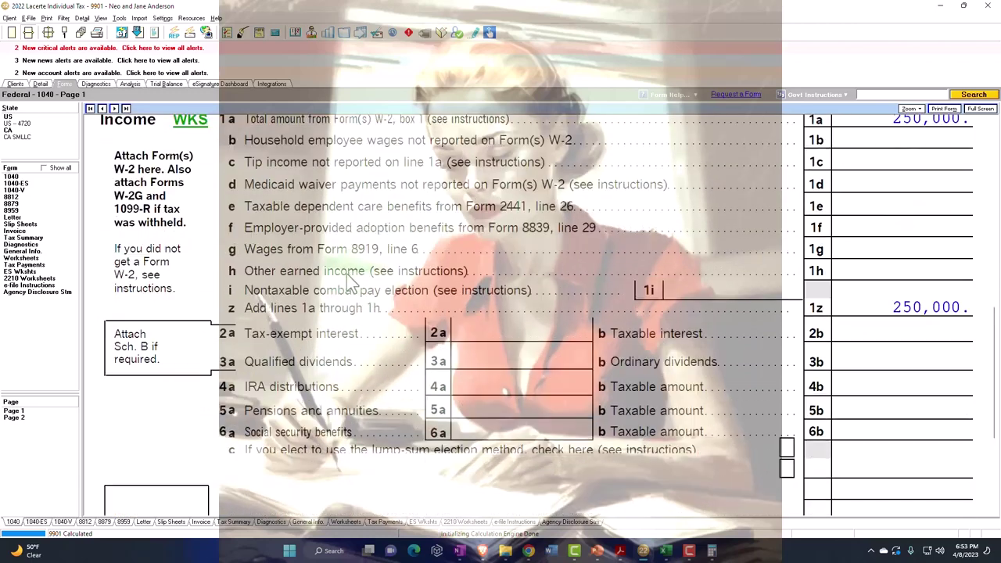
{"action": "left_click", "coordinate": [30, 420]}
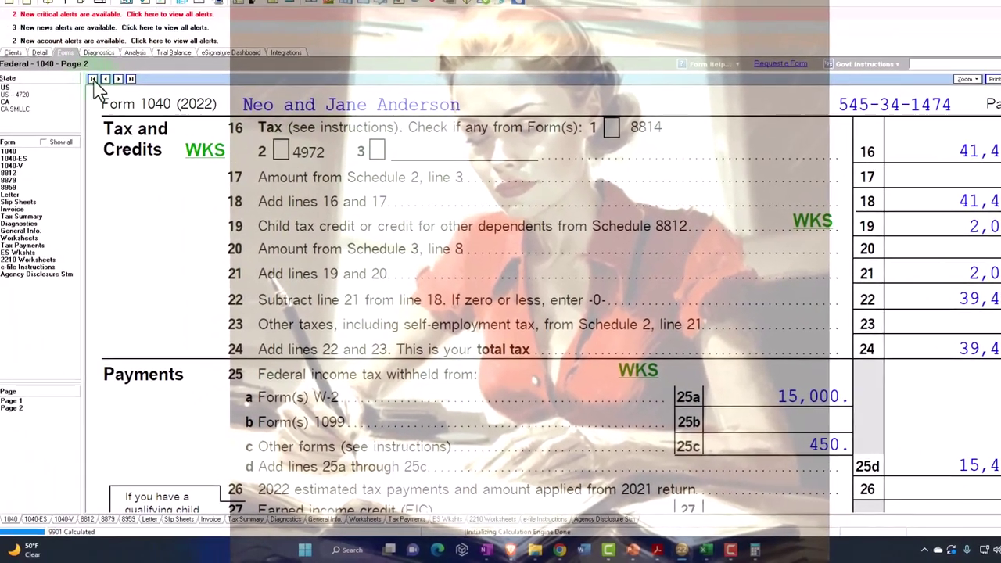
- Set the W-2 wages to 400,000 in Wages, Salaries, Tips and view the child tax credit on page 2 of Form 1040
{"action": "left_click", "coordinate": [72, 55]}
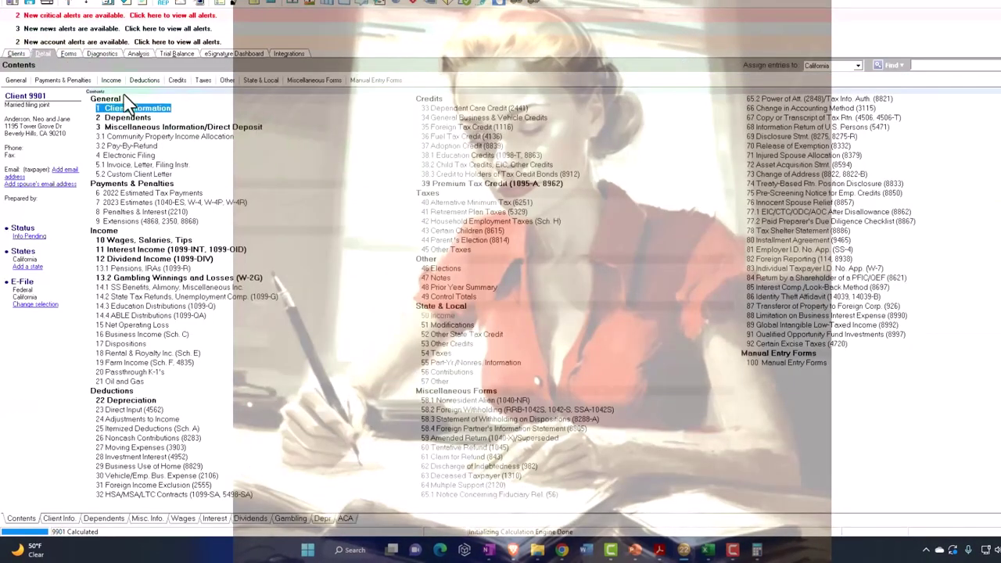
{"action": "type", "text": "10"}
{"action": "key", "text": "Return"}
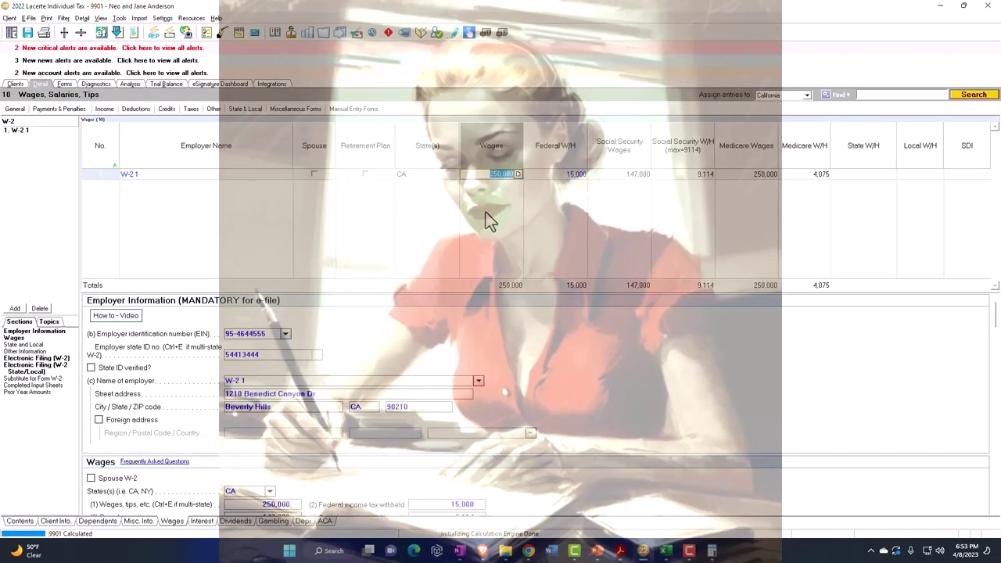
{"action": "type", "text": "400000"}
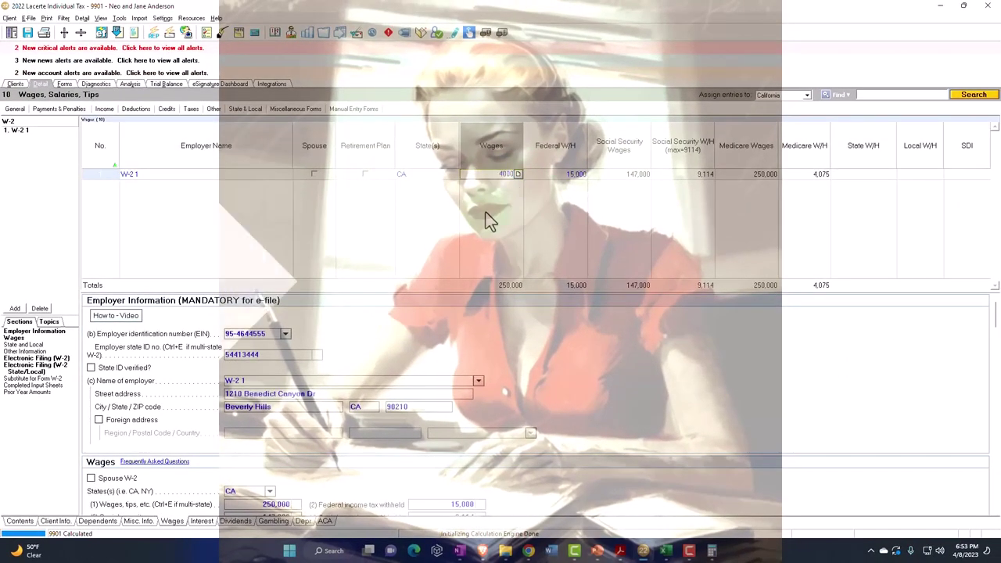
{"action": "key", "text": "Tab"}
{"action": "left_click", "coordinate": [65, 84]}
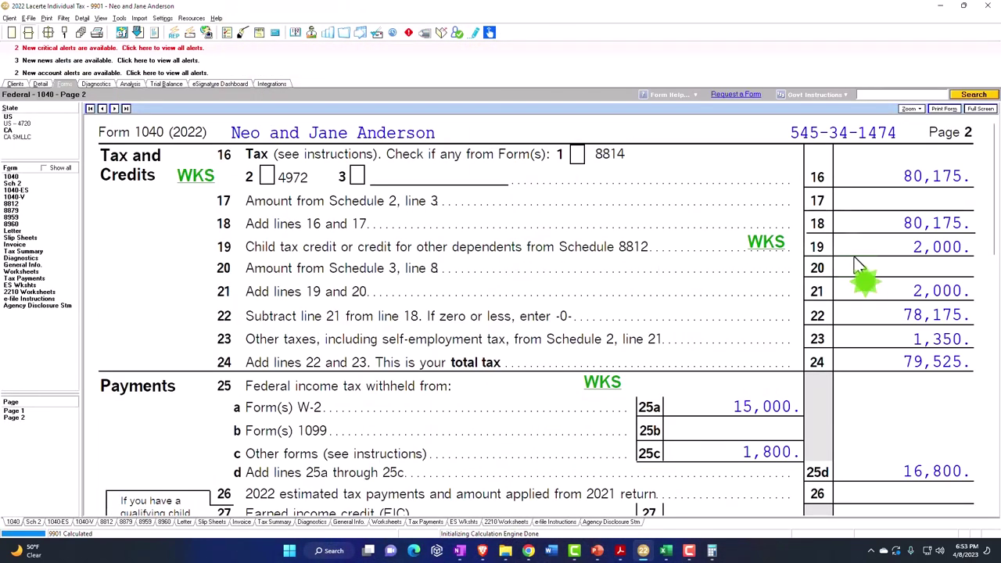
- Raise the W-2 wages to 420,000 and return to Form 1040
{"action": "double_click", "coordinate": [861, 283]}
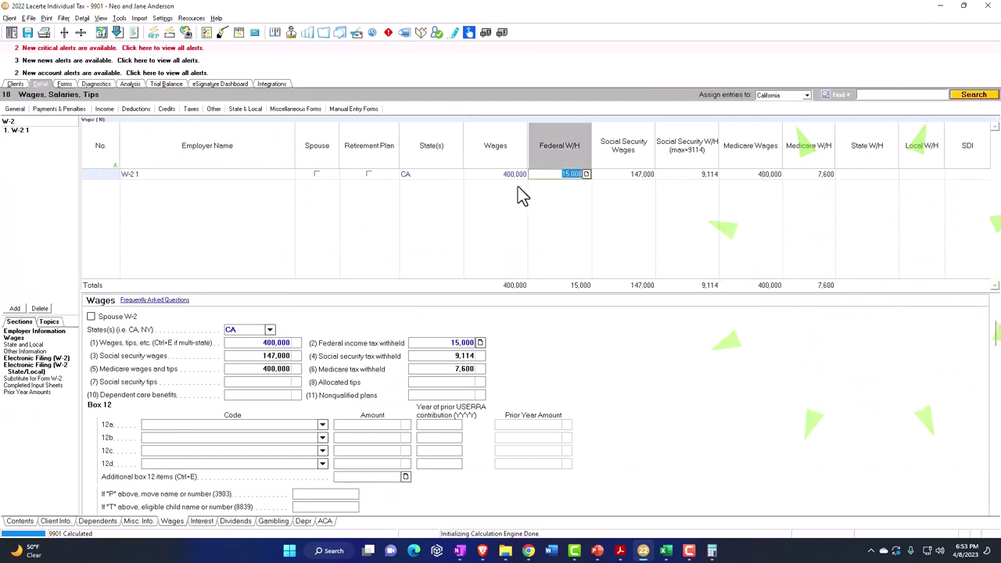
{"action": "left_click", "coordinate": [507, 174]}
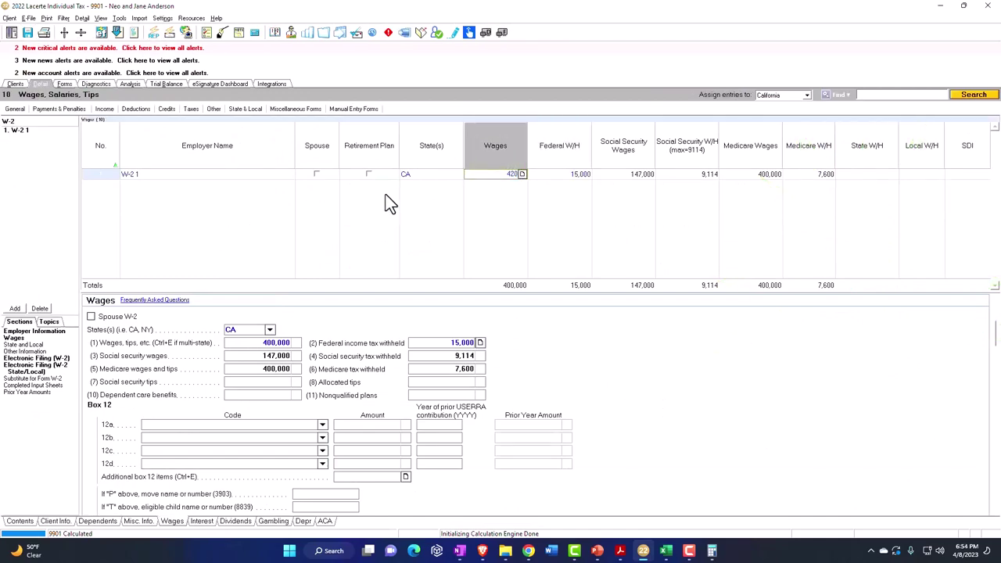
{"action": "key", "text": "Tab"}
{"action": "left_click", "coordinate": [65, 84]}
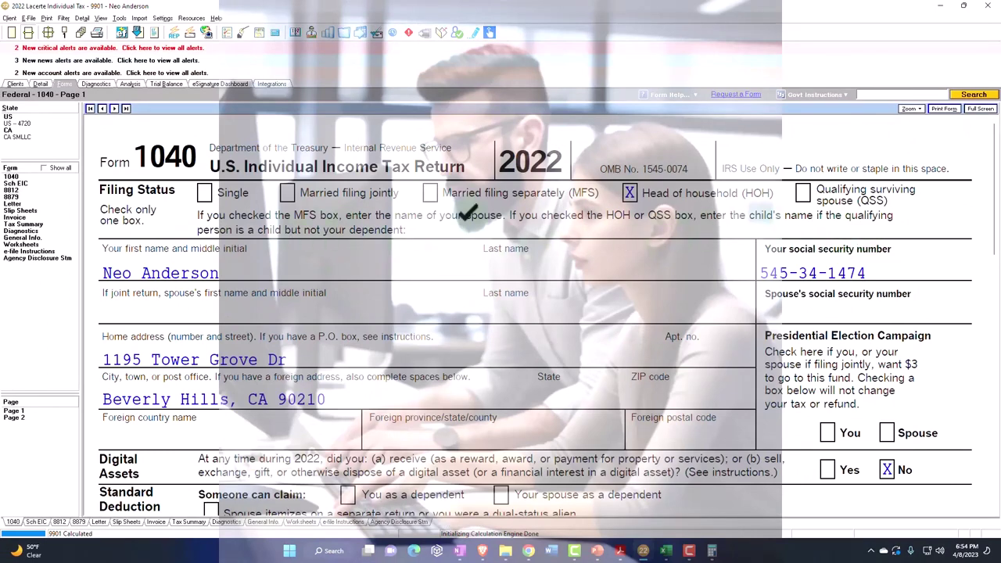
- Review the head-of-household return's dependent, wages and taxable income on page 1 of Form 1040, and its tax and credits on page 2
{"action": "scroll", "coordinate": [638, 213], "scroll_direction": "down", "scroll_amount": 2}
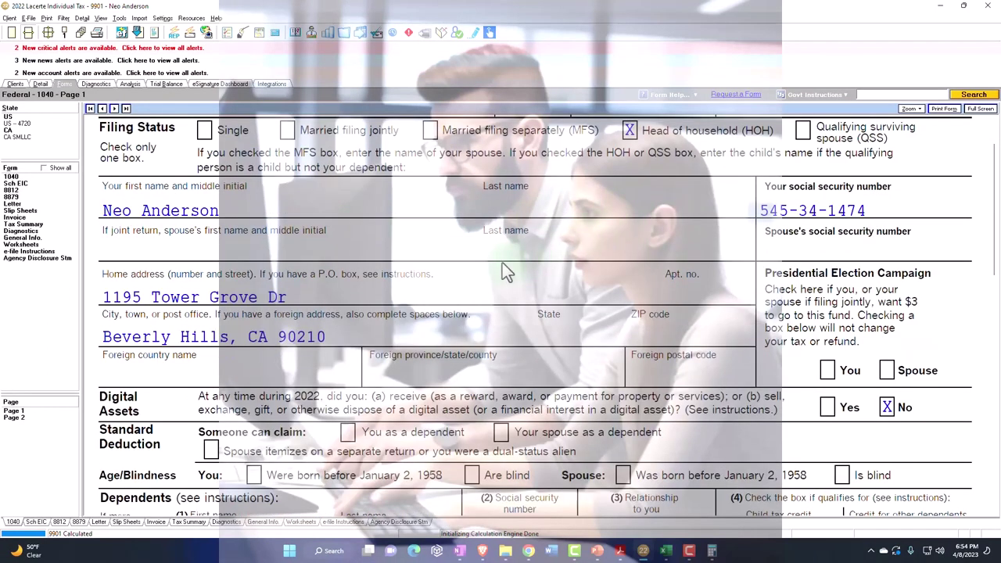
{"action": "scroll", "coordinate": [419, 281], "scroll_direction": "down", "scroll_amount": 10}
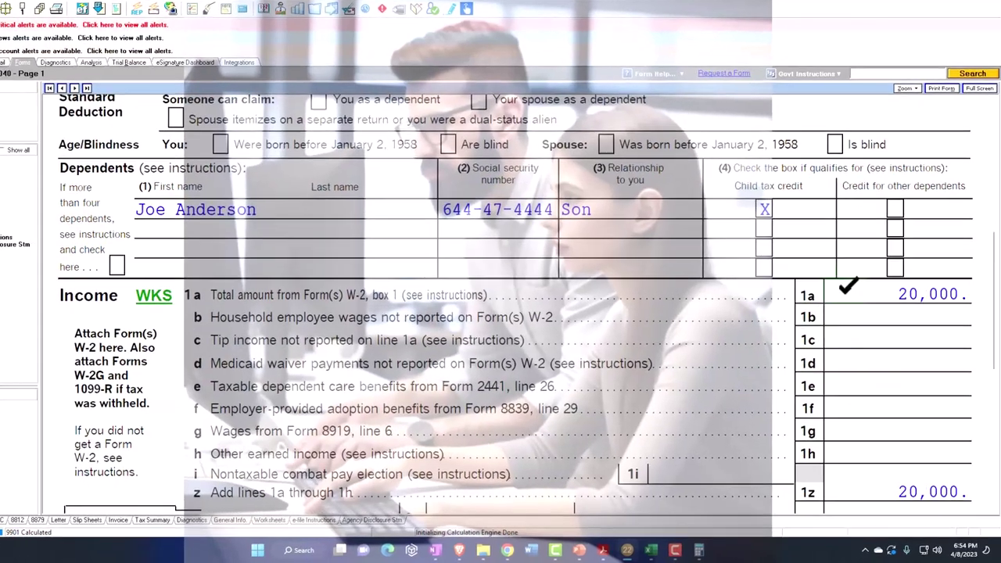
{"action": "scroll", "coordinate": [854, 297], "scroll_direction": "down", "scroll_amount": 10}
{"action": "scroll", "coordinate": [828, 265], "scroll_direction": "down", "scroll_amount": 2}
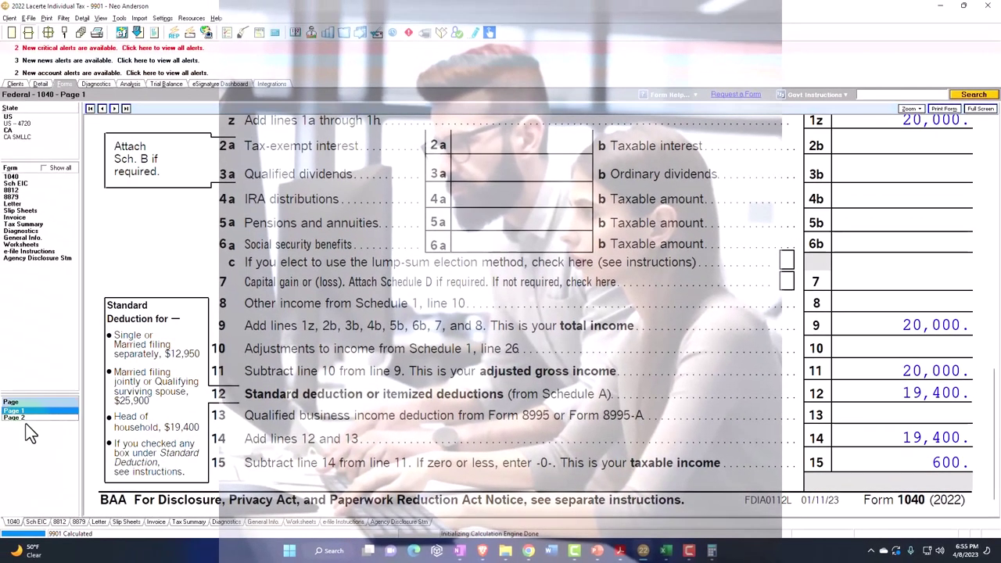
{"action": "left_click", "coordinate": [13, 417]}
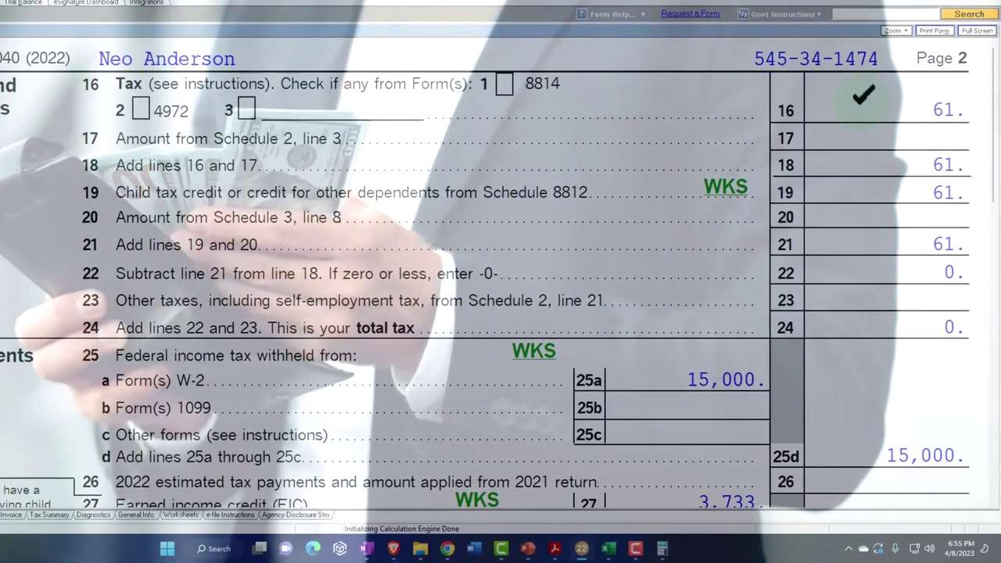
- Read Credit Limit Worksheet A behind line 19, close it, and check the additional child tax credit on line 28 of Form 1040
{"action": "left_click", "coordinate": [726, 187]}
{"action": "scroll", "coordinate": [778, 279], "scroll_direction": "down", "scroll_amount": 5}
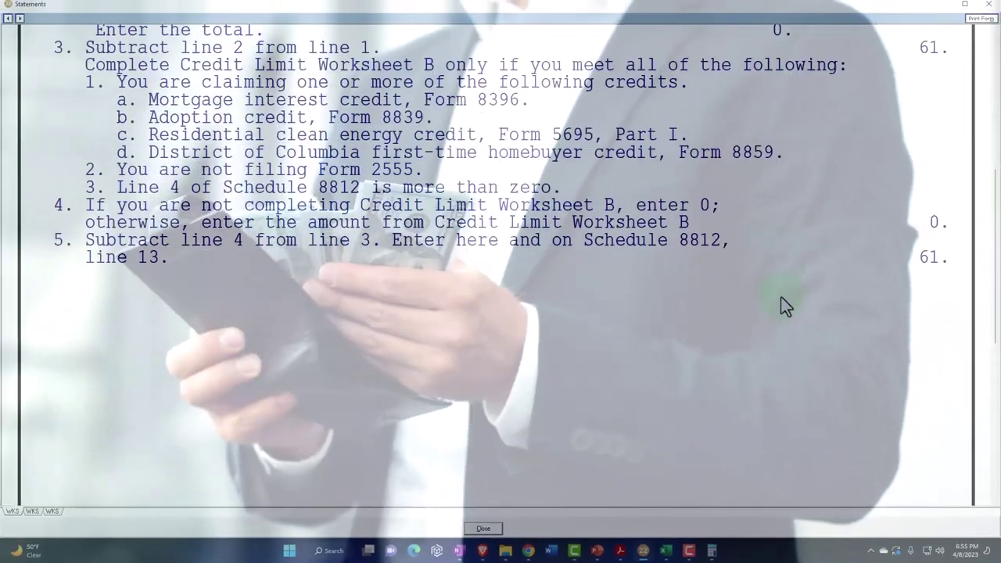
{"action": "scroll", "coordinate": [849, 201], "scroll_direction": "up", "scroll_amount": 5}
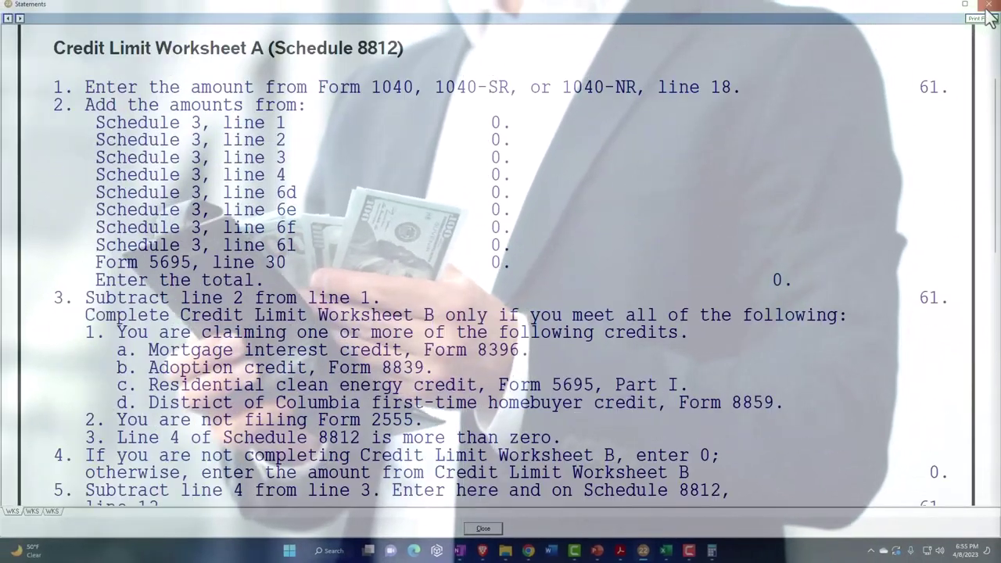
{"action": "key", "text": "Escape"}
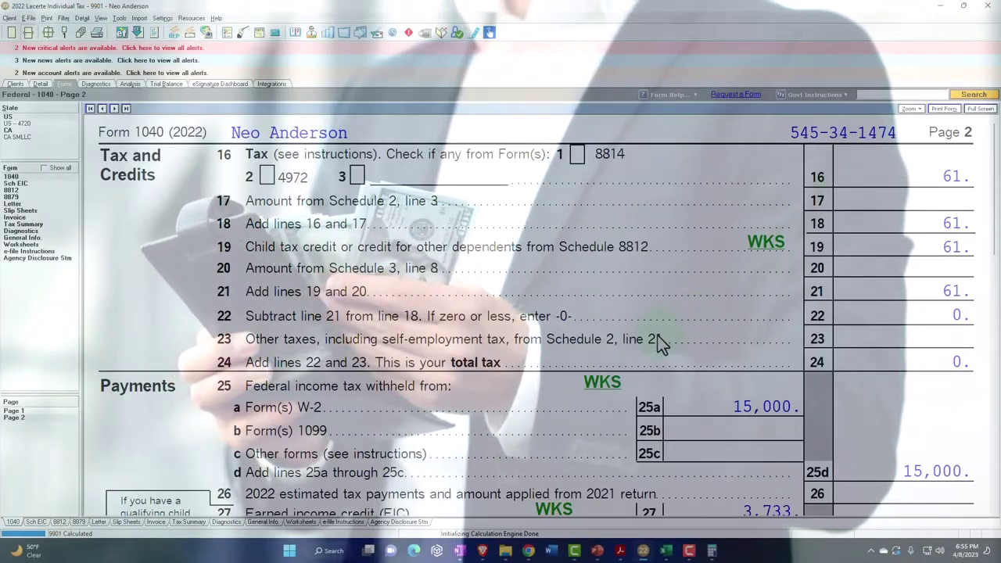
{"action": "scroll", "coordinate": [658, 336], "scroll_direction": "down", "scroll_amount": 2}
{"action": "scroll", "coordinate": [658, 344], "scroll_direction": "down", "scroll_amount": 2}
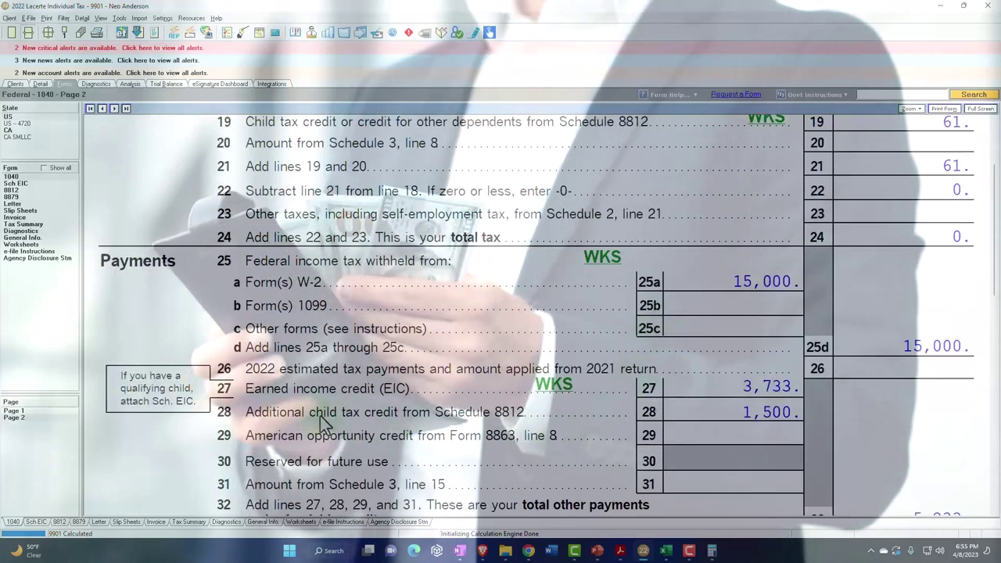
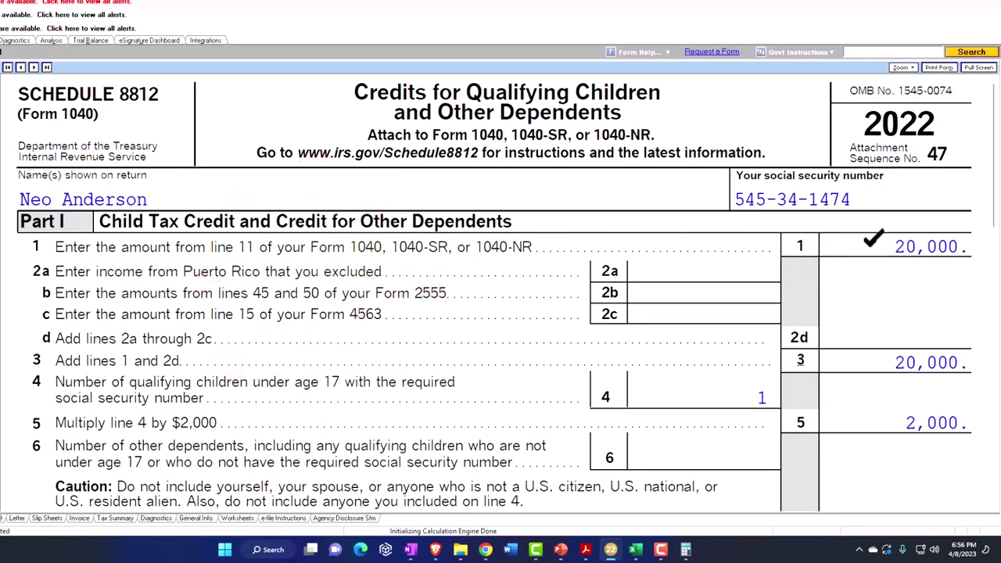
- Examine Schedule 8812 Part I from line 1 to line 14 and open the Credit Limit Worksheet A behind line 13
{"action": "scroll", "coordinate": [501, 297], "scroll_direction": "down", "scroll_amount": 3}
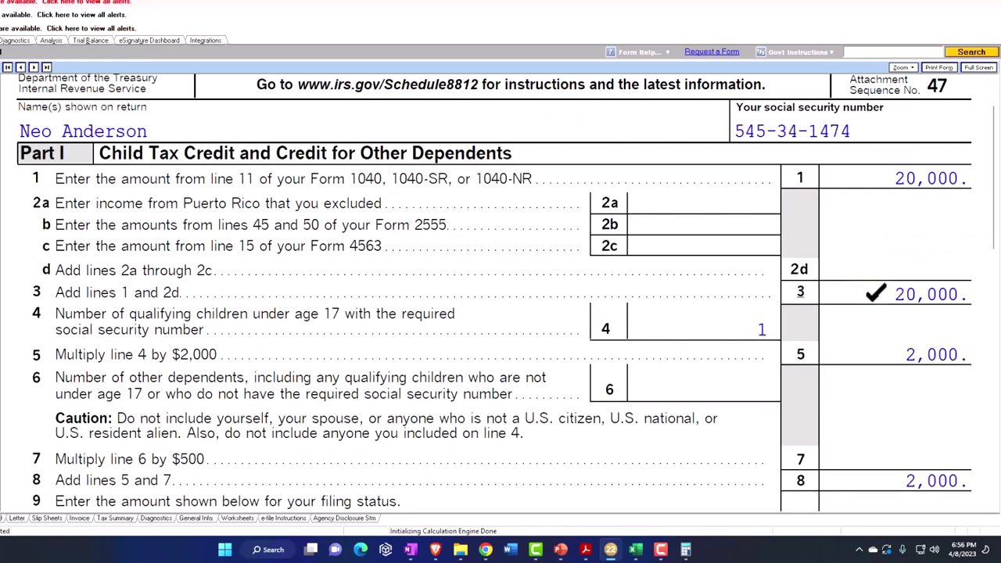
{"action": "scroll", "coordinate": [501, 298], "scroll_direction": "down", "scroll_amount": 3}
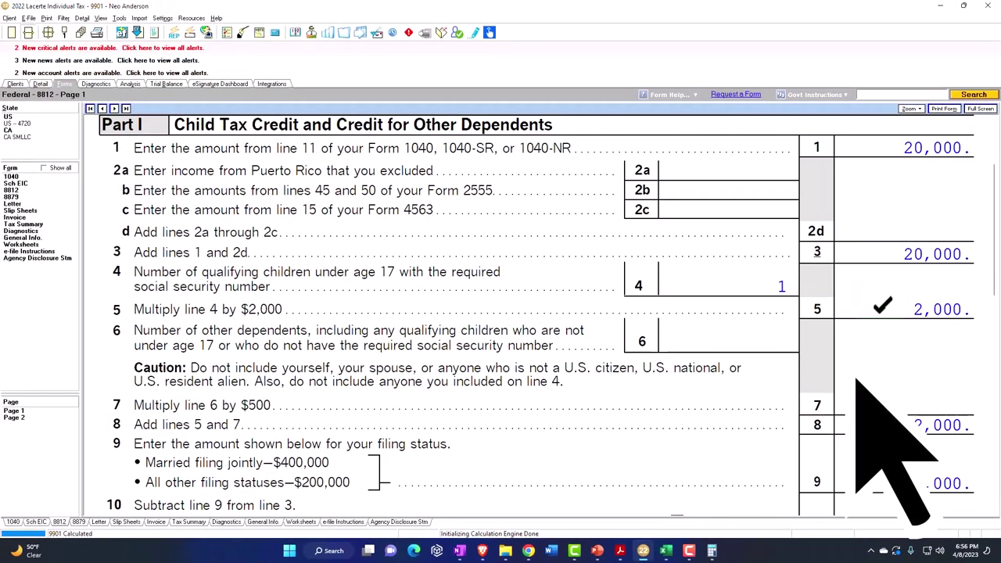
{"action": "left_click", "coordinate": [837, 347]}
{"action": "scroll", "coordinate": [860, 336], "scroll_direction": "down", "scroll_amount": 3}
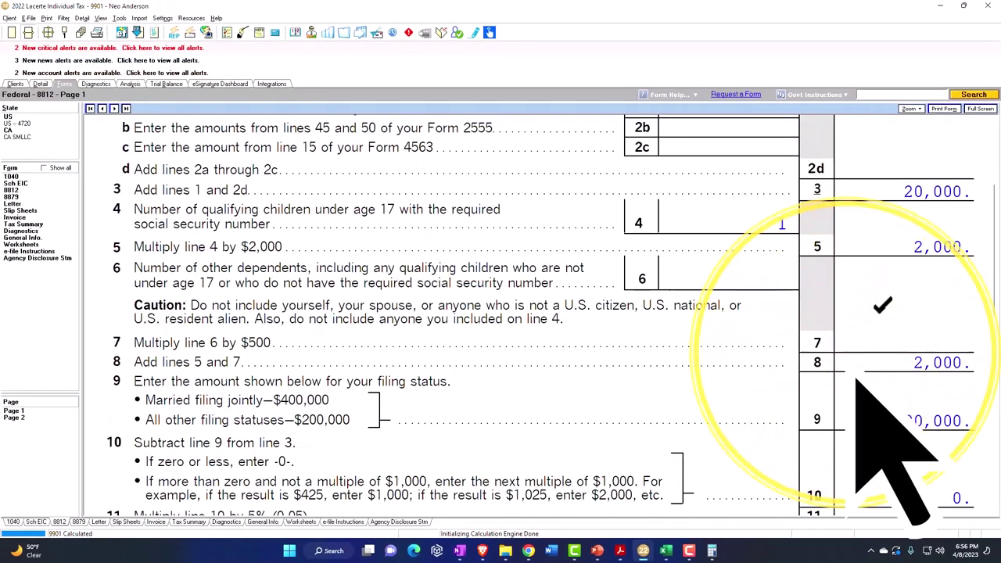
{"action": "scroll", "coordinate": [884, 321], "scroll_direction": "down", "scroll_amount": 3}
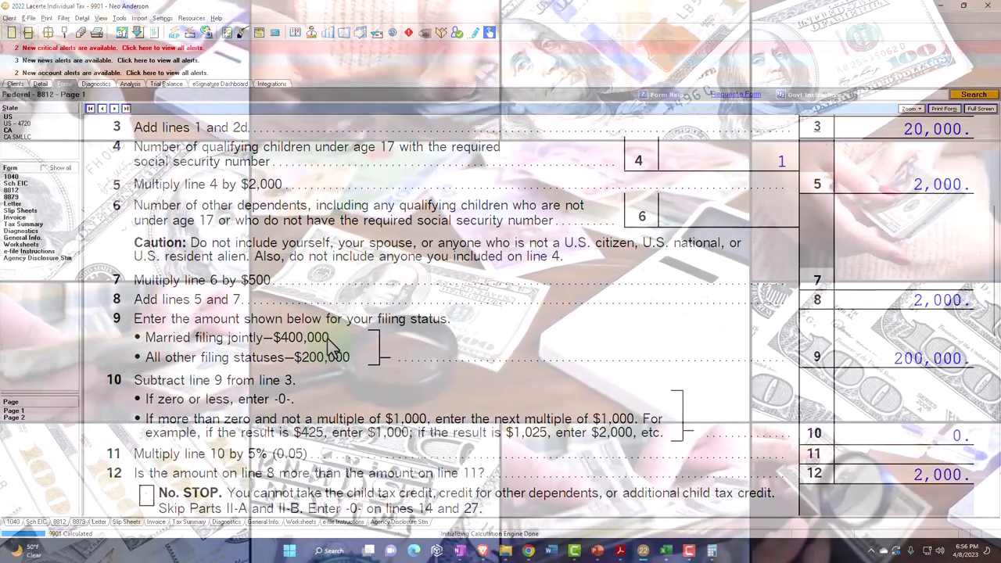
{"action": "scroll", "coordinate": [329, 345], "scroll_direction": "down", "scroll_amount": 3}
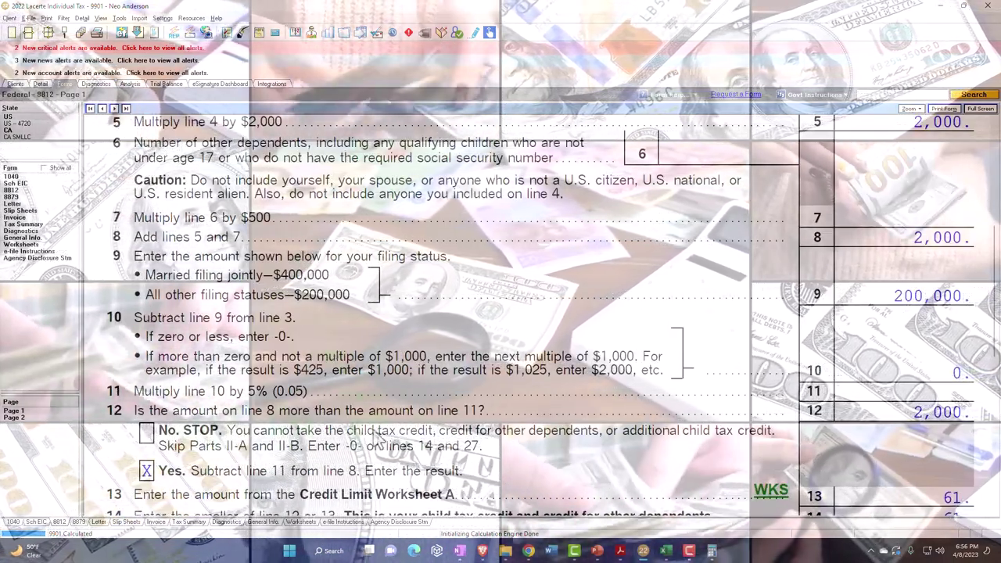
{"action": "scroll", "coordinate": [378, 437], "scroll_direction": "down", "scroll_amount": 3}
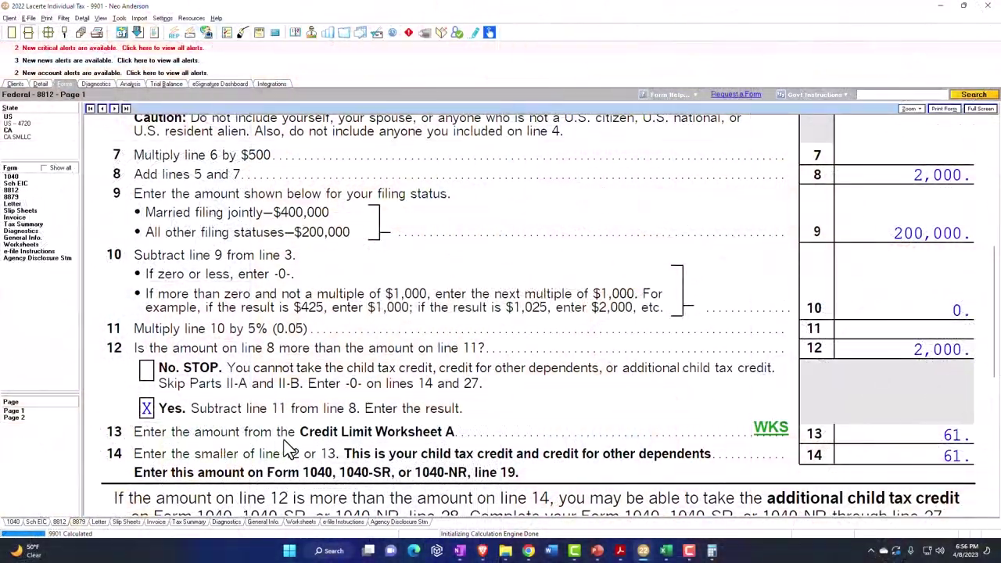
{"action": "left_click", "coordinate": [758, 435]}
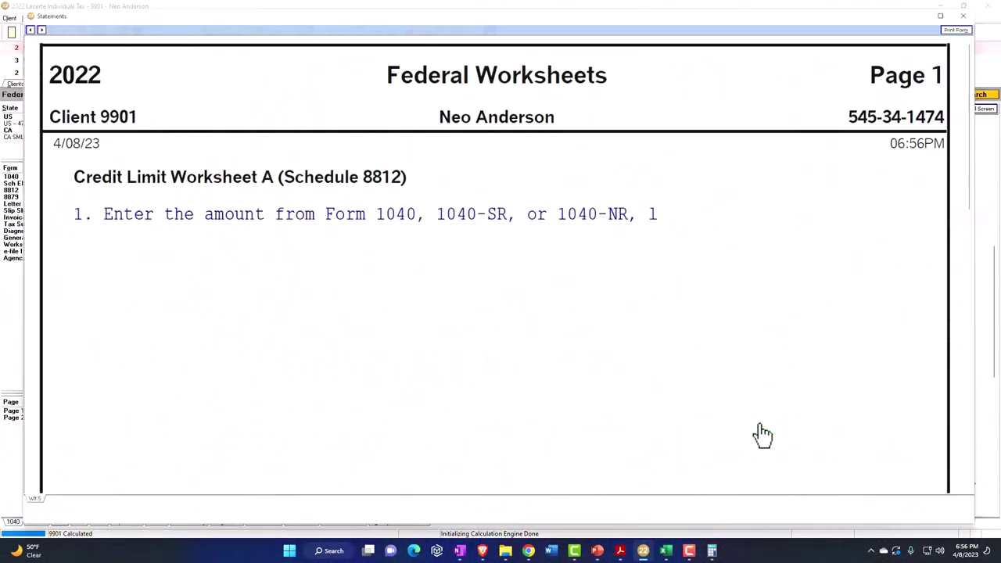
- Read Credit Limit Worksheet A down to line 5, close it, and check lines 12 to 14 of Schedule 8812
{"action": "scroll", "coordinate": [715, 384], "scroll_direction": "down", "scroll_amount": 3}
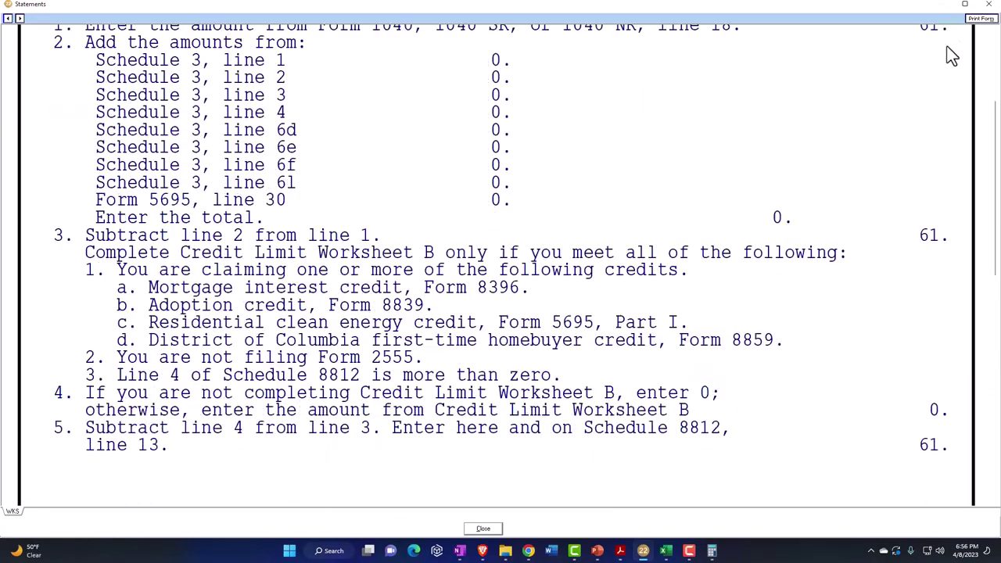
{"action": "left_click", "coordinate": [989, 4]}
{"action": "scroll", "coordinate": [907, 422], "scroll_direction": "down", "scroll_amount": 5}
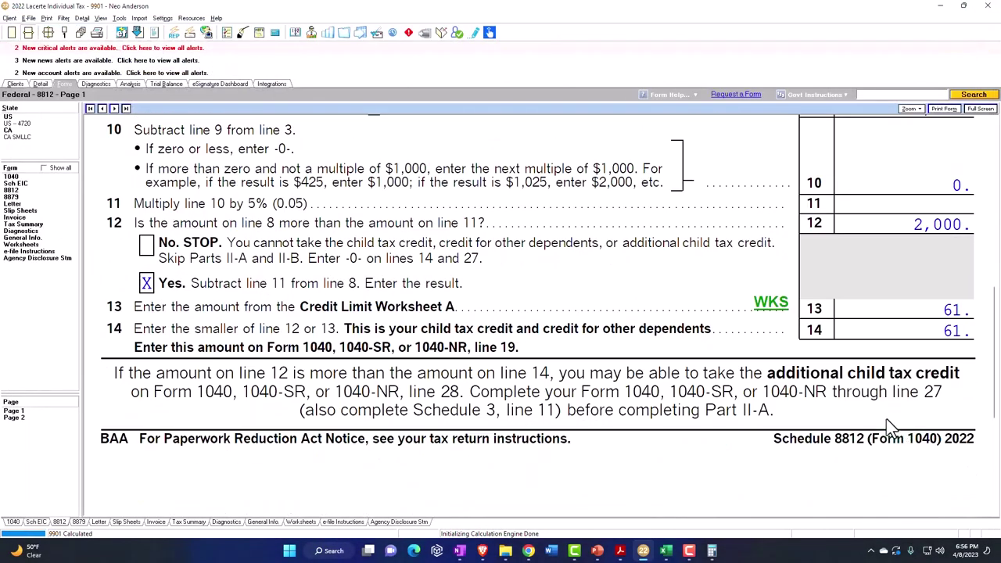
- Examine page 2 of Schedule 8812, from the Part II-A additional child tax credit calculation through line 27
{"action": "left_click", "coordinate": [14, 417]}
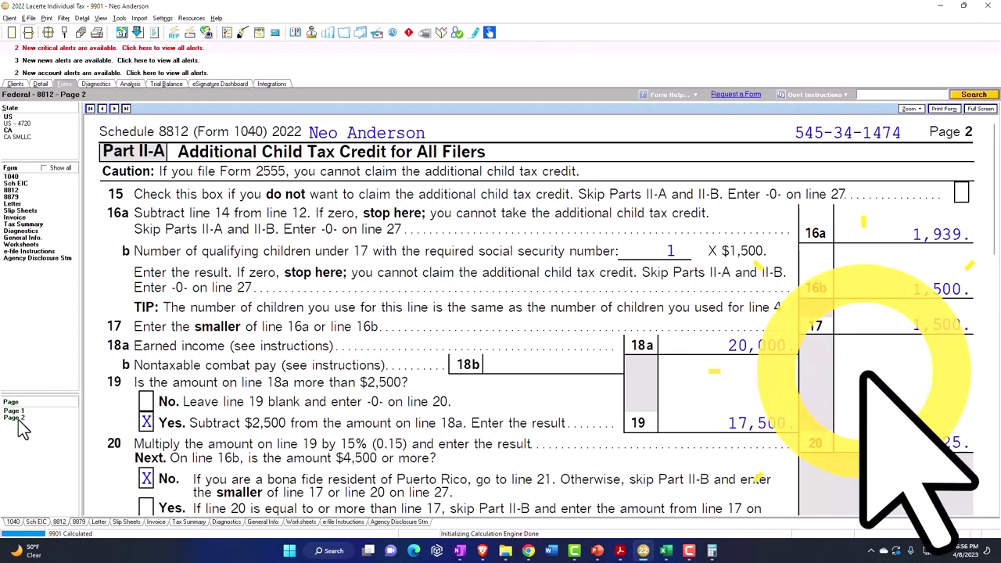
{"action": "scroll", "coordinate": [368, 402], "scroll_direction": "down", "scroll_amount": 6}
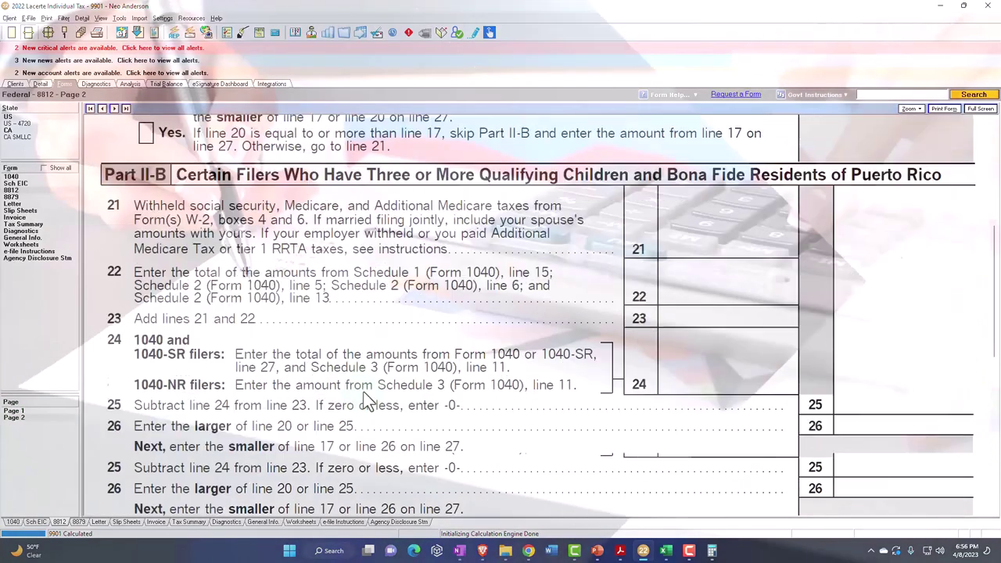
{"action": "scroll", "coordinate": [368, 402], "scroll_direction": "down", "scroll_amount": 2}
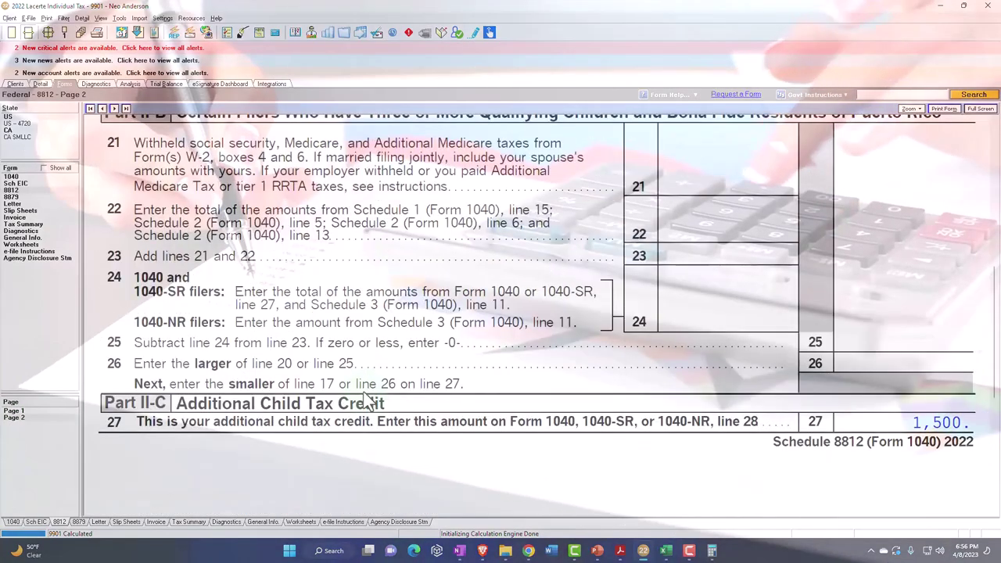
{"action": "scroll", "coordinate": [843, 439], "scroll_direction": "up", "scroll_amount": 8}
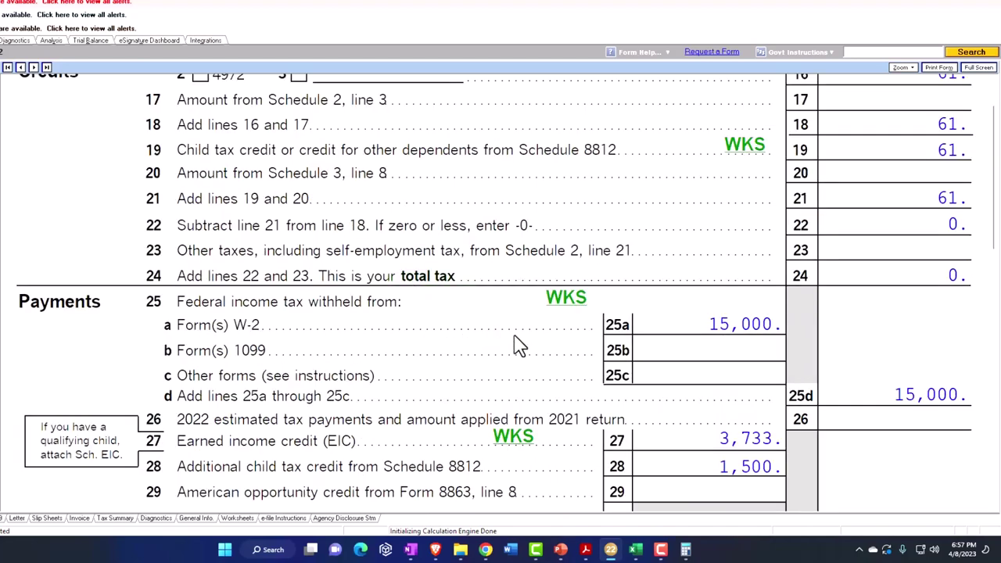
- Compare the additional child tax credit on line 28 of Form 1040 with the child tax credit on line 19
{"action": "scroll", "coordinate": [520, 346], "scroll_direction": "down", "scroll_amount": 2}
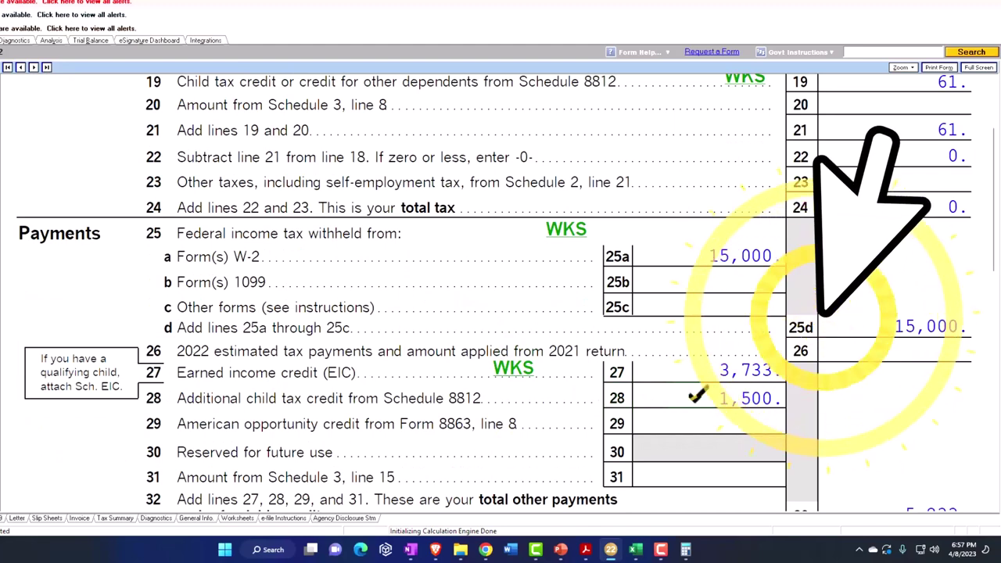
{"action": "scroll", "coordinate": [698, 395], "scroll_direction": "up", "scroll_amount": 4}
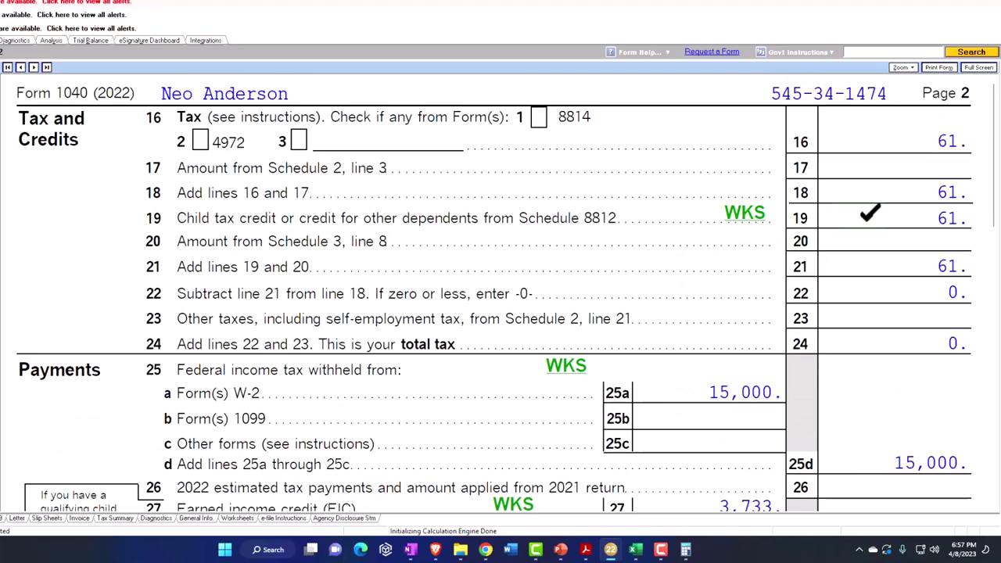
{"action": "scroll", "coordinate": [871, 213], "scroll_direction": "down", "scroll_amount": 2}
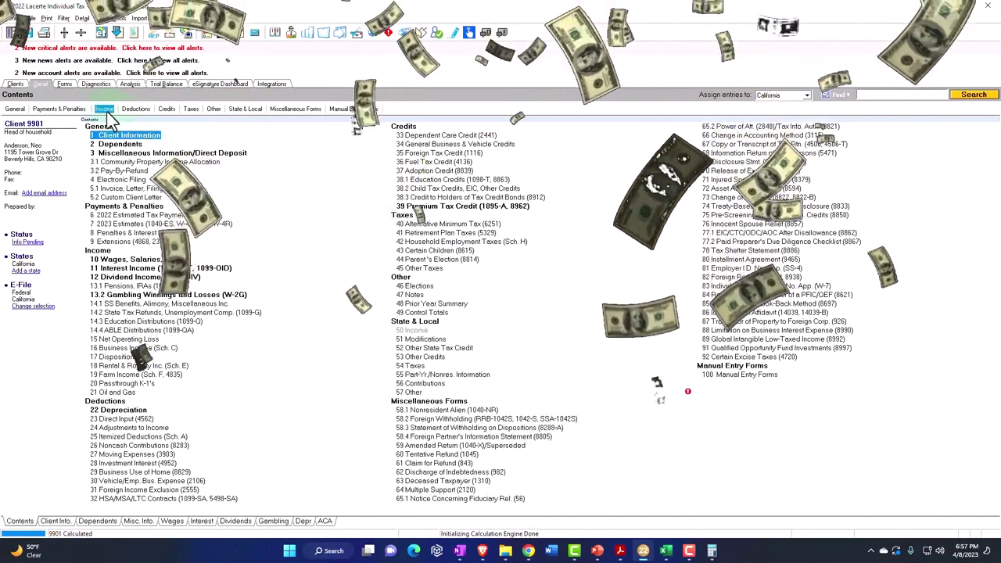
- Set the W-2 wages to 25,000 and return to Form 1040
{"action": "left_click", "coordinate": [105, 110]}
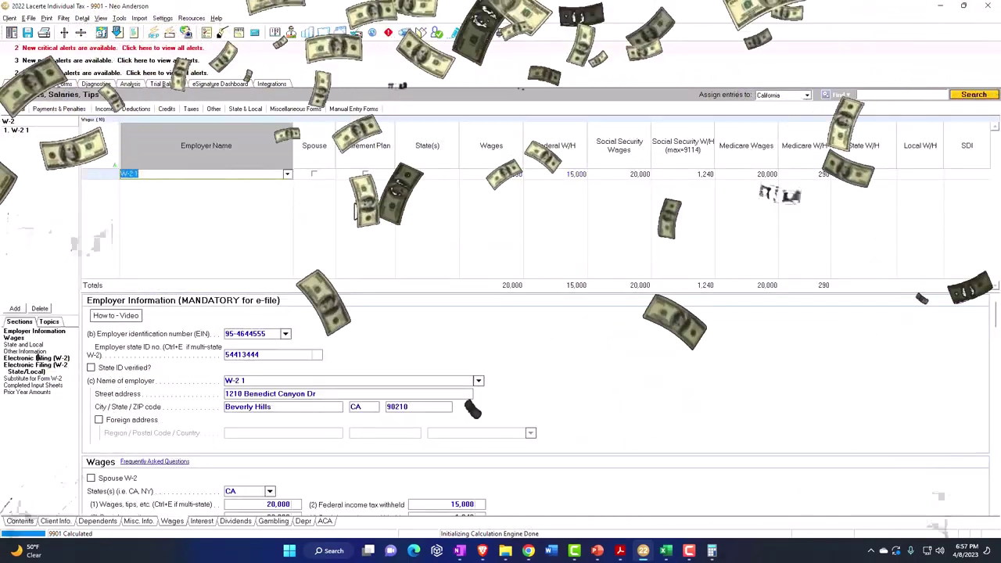
{"action": "left_click", "coordinate": [510, 175]}
{"action": "type", "text": "25,"}
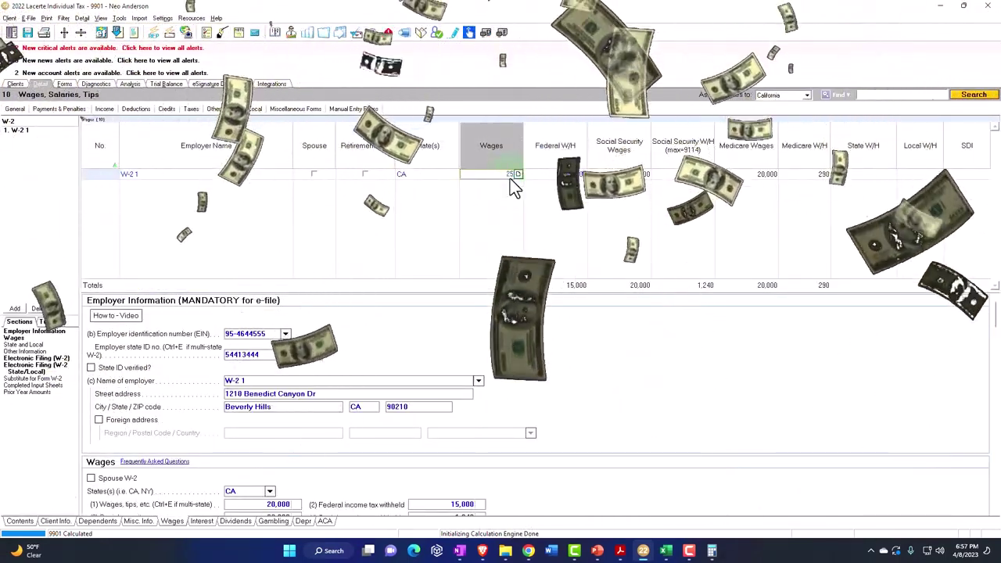
{"action": "type", "text": "000"}
{"action": "key", "text": "Tab"}
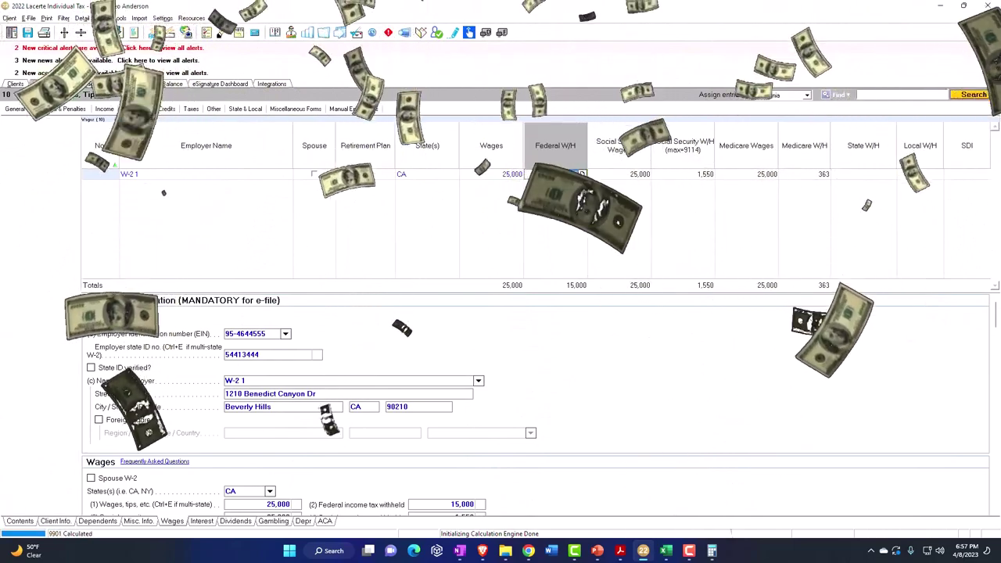
{"action": "left_click", "coordinate": [64, 84]}
- Review the recalculated tax, line 19 child tax credit and line 28 additional child tax credit on Form 1040 page 2
{"action": "scroll", "coordinate": [498, 316], "scroll_direction": "up", "scroll_amount": 2}
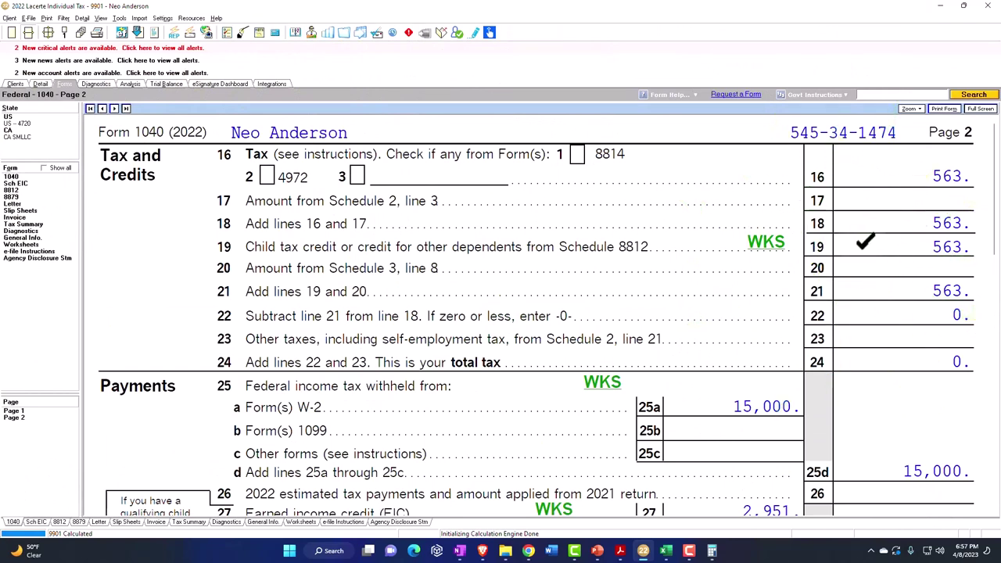
{"action": "scroll", "coordinate": [865, 242], "scroll_direction": "down", "scroll_amount": 2}
{"action": "scroll", "coordinate": [864, 243], "scroll_direction": "down", "scroll_amount": 2}
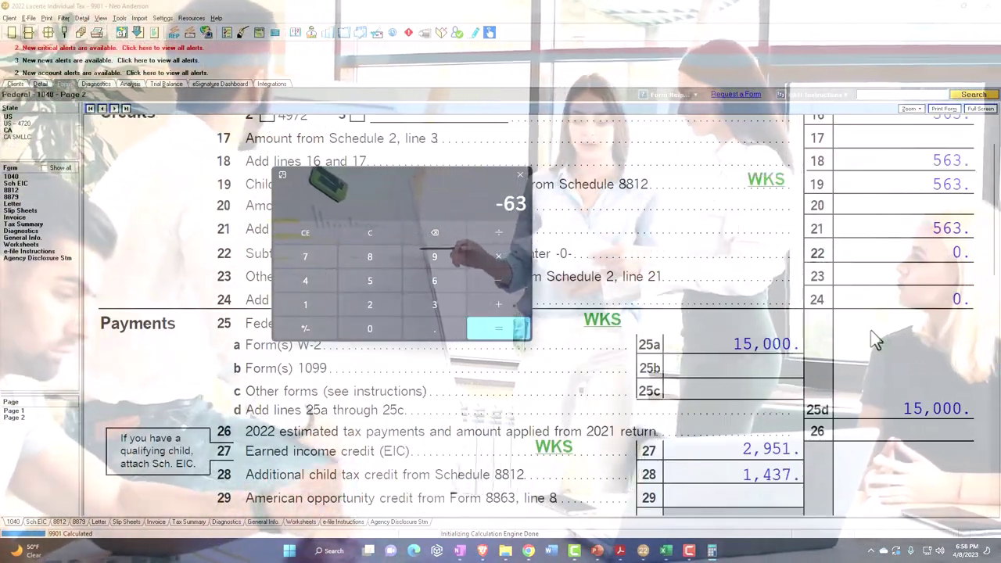
- Clear the calculator and subtract 1437 from 1500 to compare the additional child tax credit amounts
{"action": "left_click", "coordinate": [370, 235]}
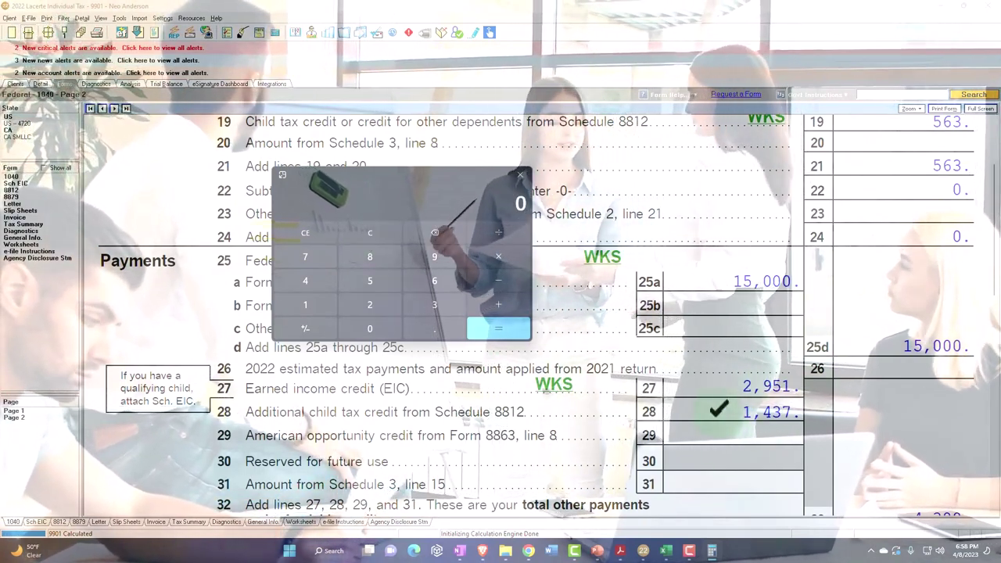
{"action": "type", "text": "1500"}
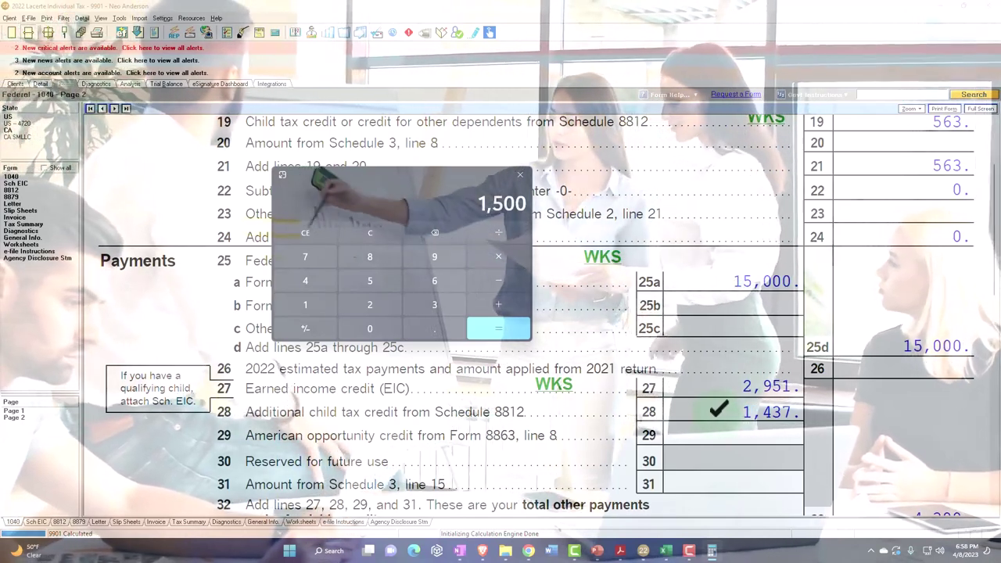
{"action": "type", "text": "-1437"}
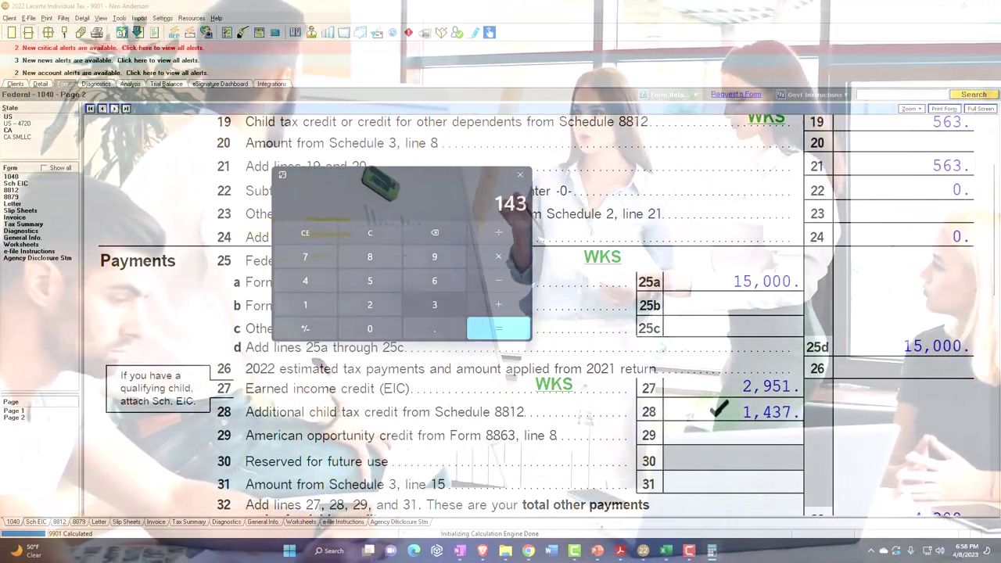
{"action": "key", "text": "Return"}
- Close the calculator and recheck the tax, credit and payment lines on Form 1040 page 2
{"action": "scroll", "coordinate": [836, 436], "scroll_direction": "up", "scroll_amount": 4}
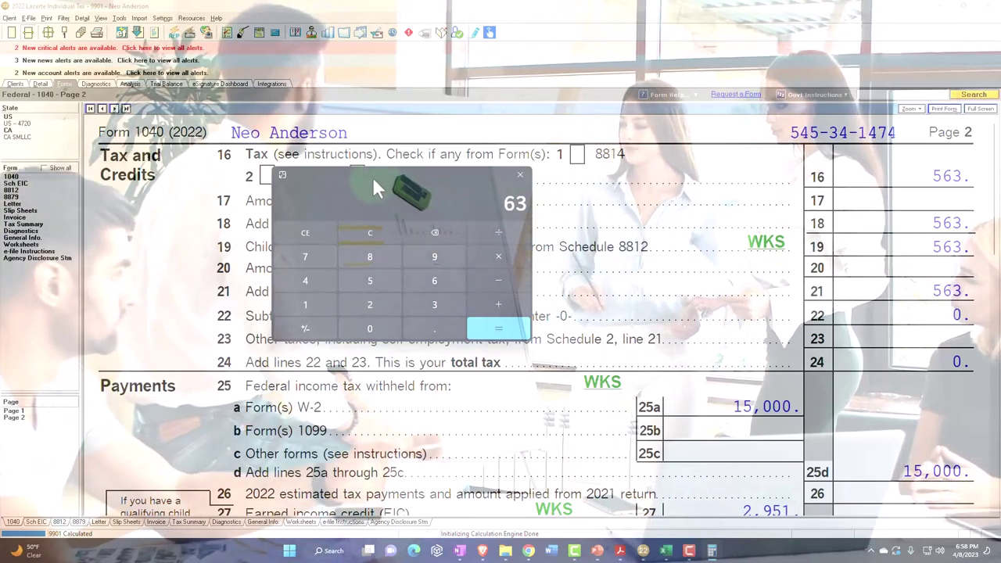
{"action": "key", "text": "alt+F4"}
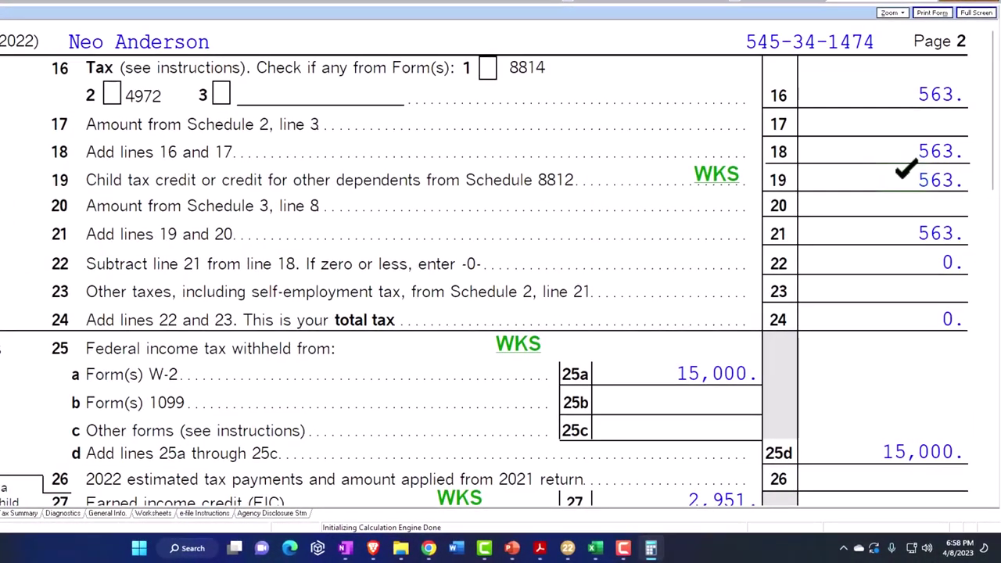
{"action": "scroll", "coordinate": [906, 170], "scroll_direction": "down", "scroll_amount": 4}
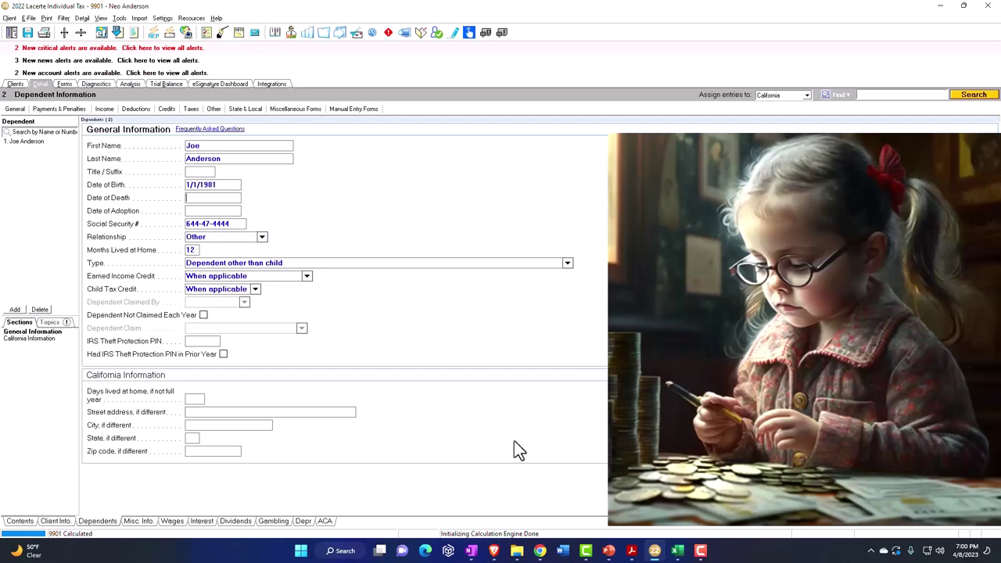
- Open page 1 of Form 1040 and check the filing status and the credit for other dependents box for the listed dependent
{"action": "left_click", "coordinate": [65, 84]}
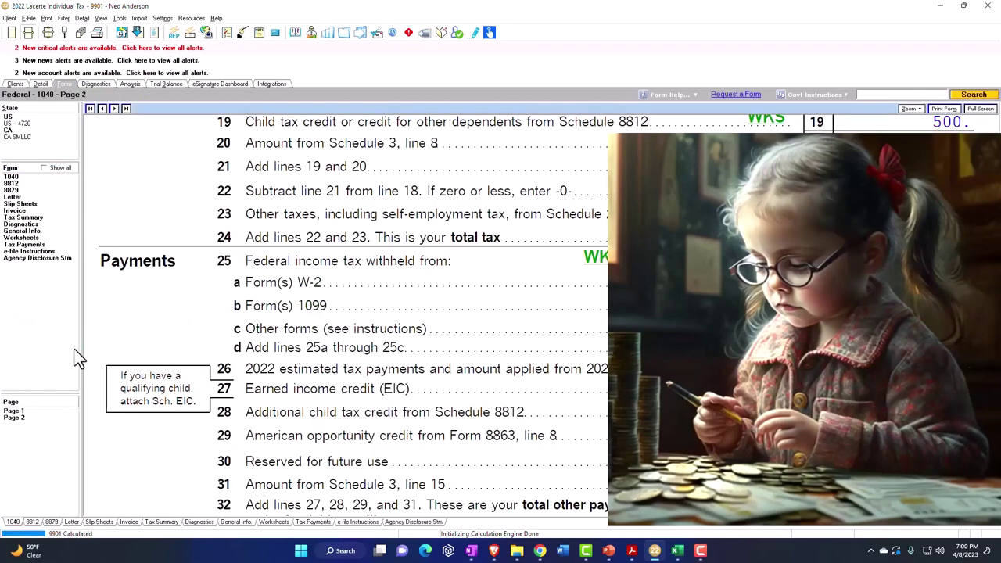
{"action": "left_click", "coordinate": [22, 411]}
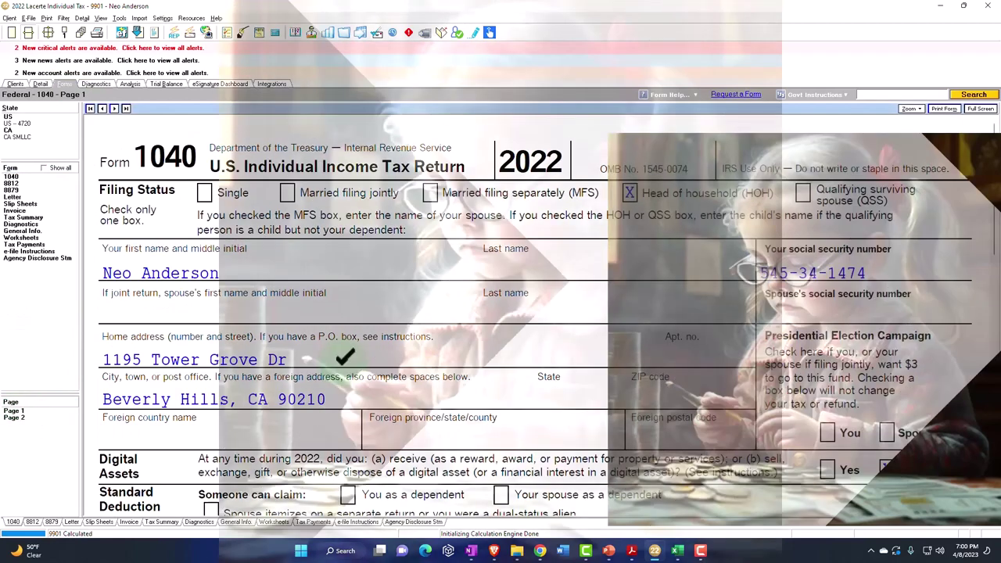
{"action": "scroll", "coordinate": [344, 356], "scroll_direction": "down", "scroll_amount": 2}
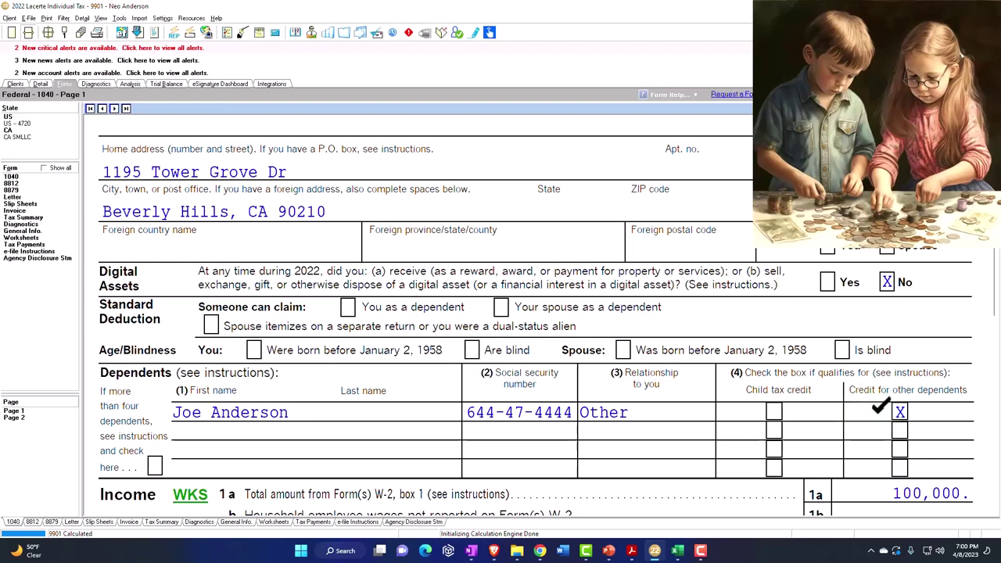
{"action": "left_click", "coordinate": [538, 342]}
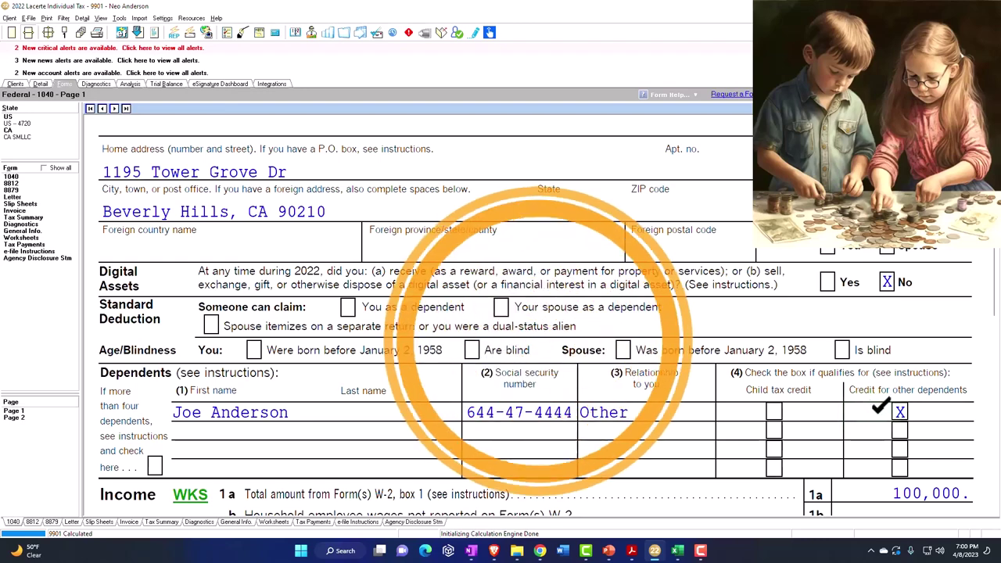